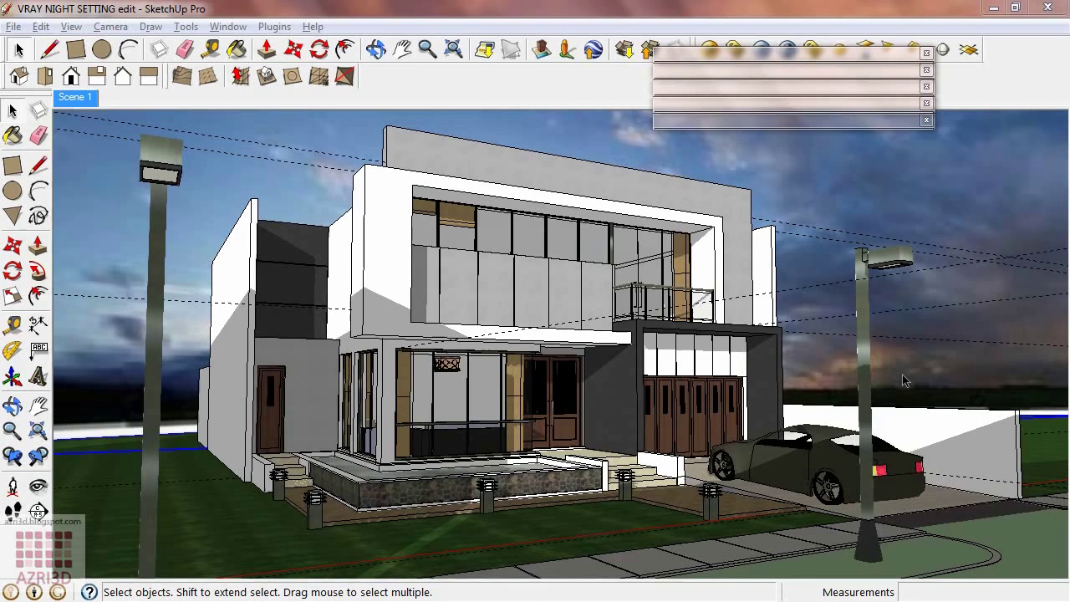
- Turn off displacement for the Rumput grass material in the V-Ray Material Editor and refresh its preview
left_click(240, 535)
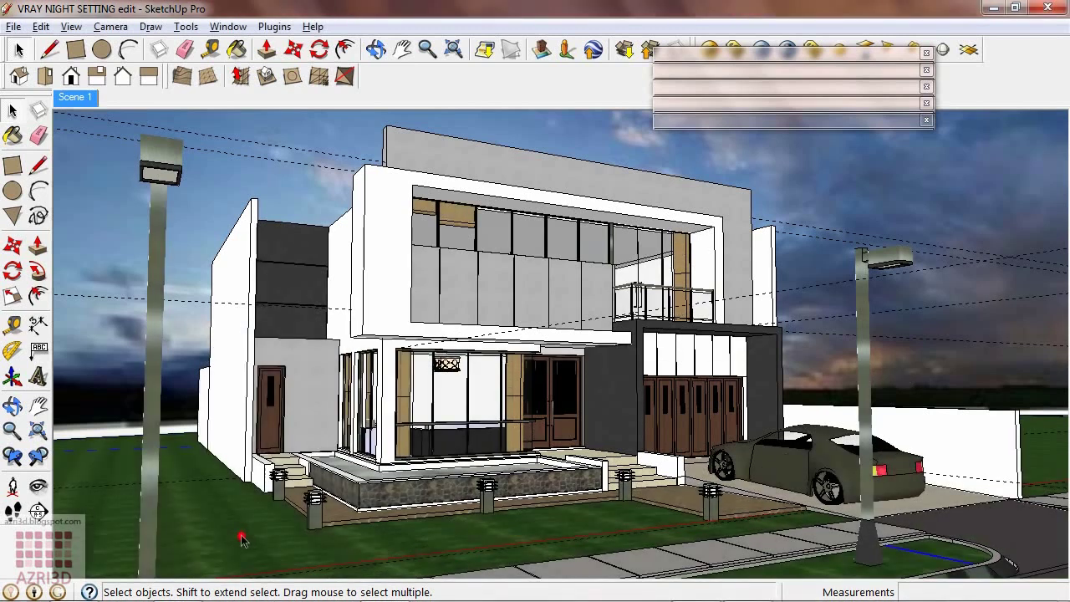
key("b")
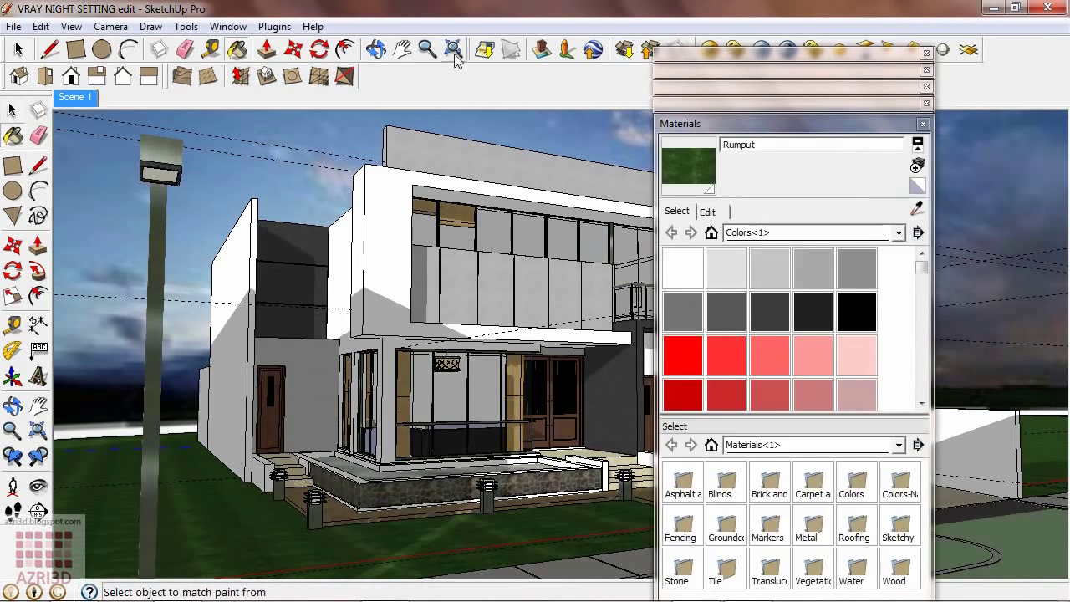
left_click(717, 117)
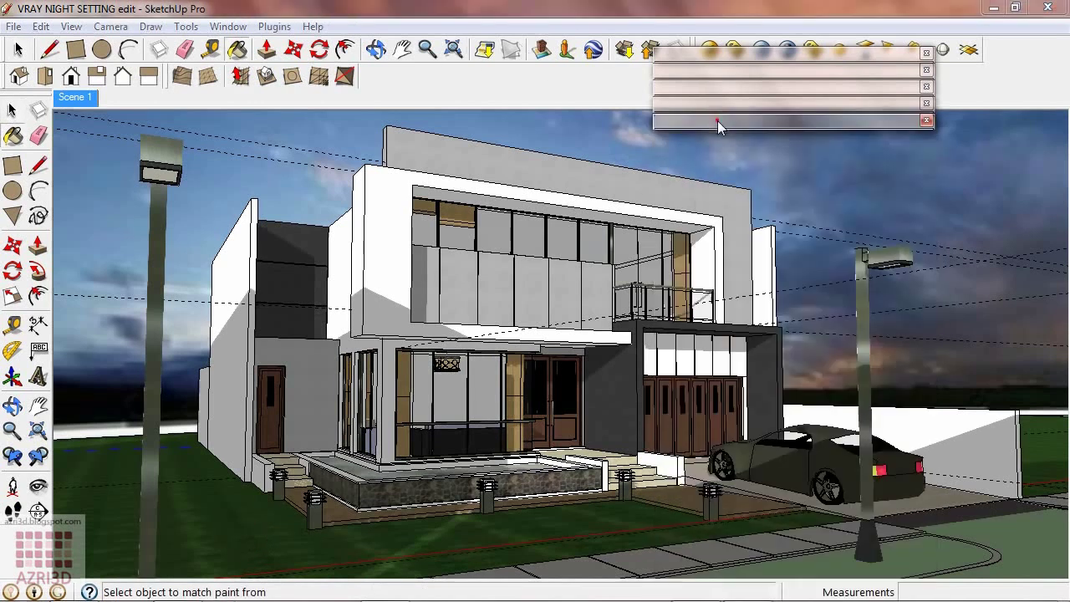
left_click(744, 53)
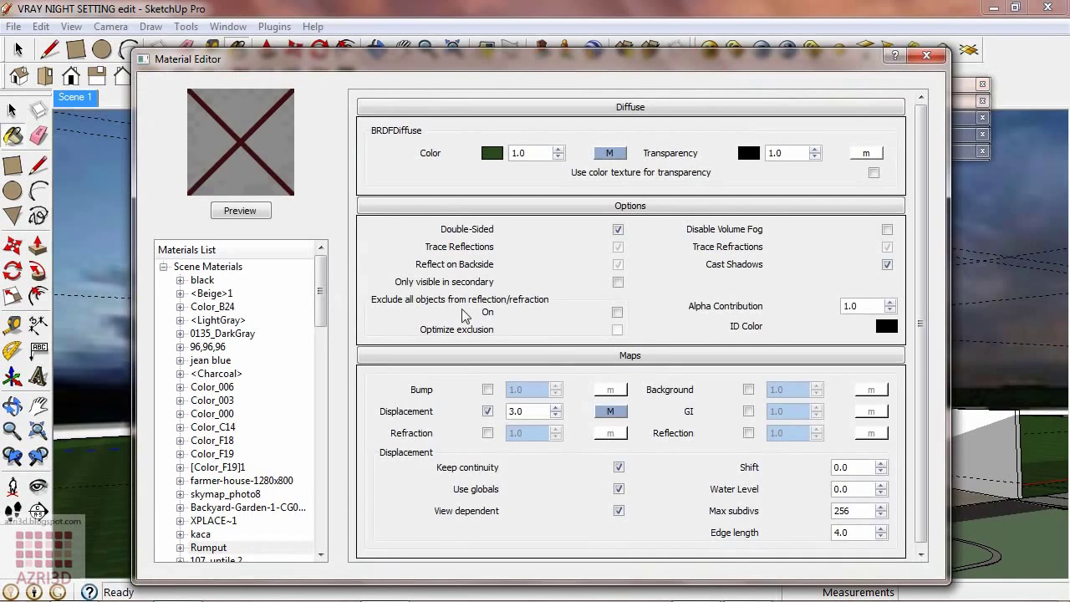
left_click(487, 411)
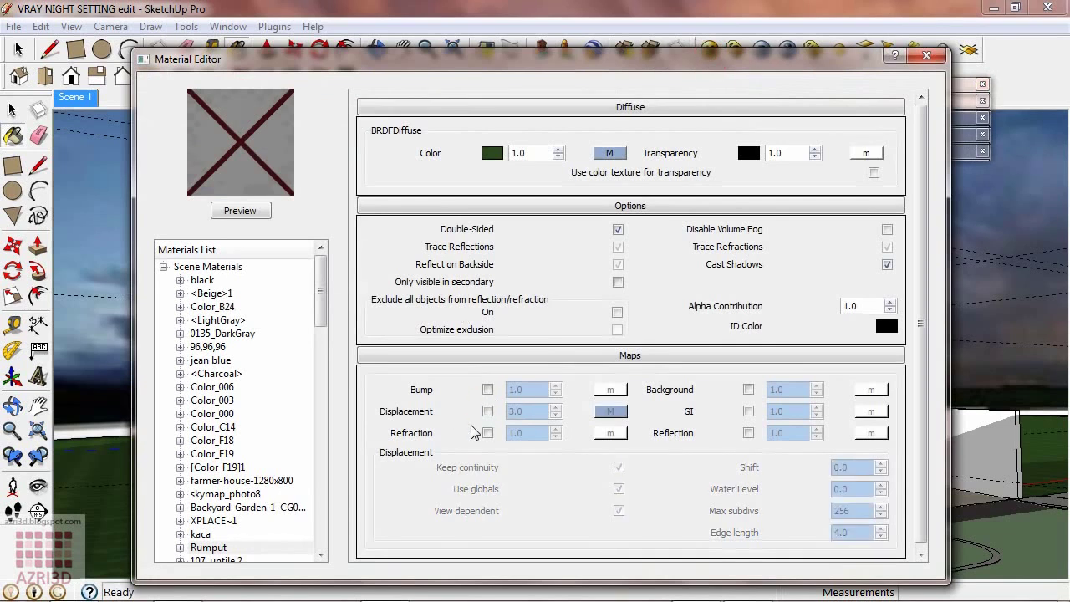
left_click(255, 207)
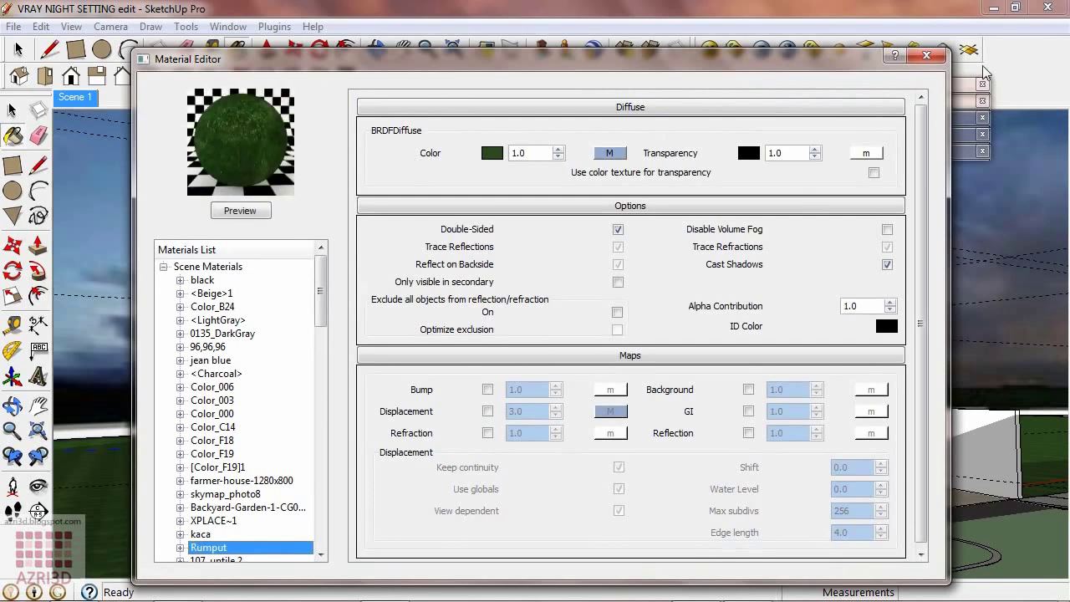
left_click(926, 56)
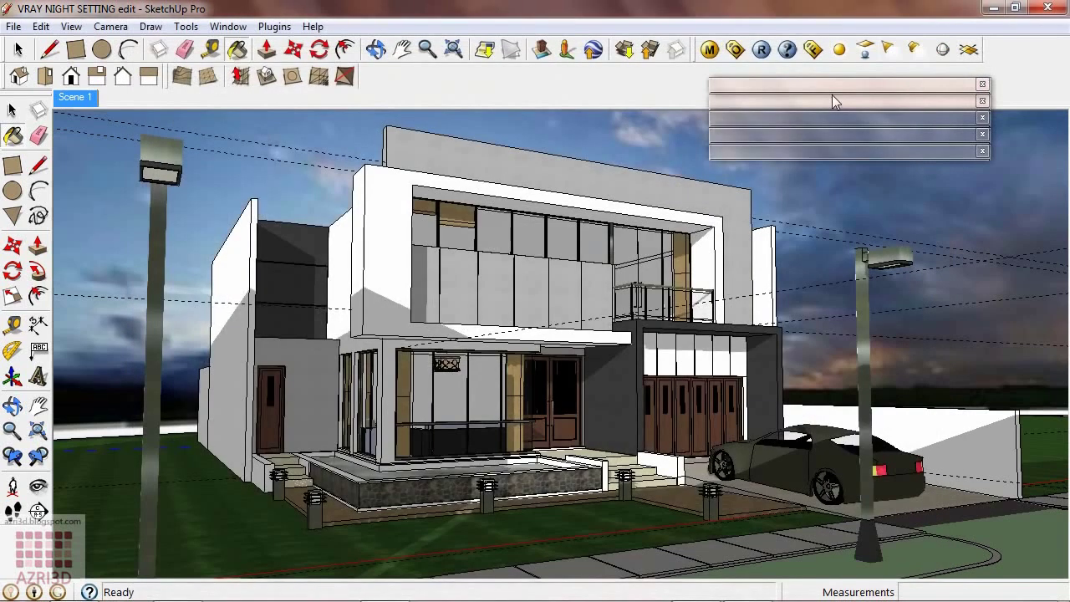
- Switch the backdrop behind the house from the blue cloudy sky to the orange sunset sky
right_click(232, 181)
left_click(241, 175)
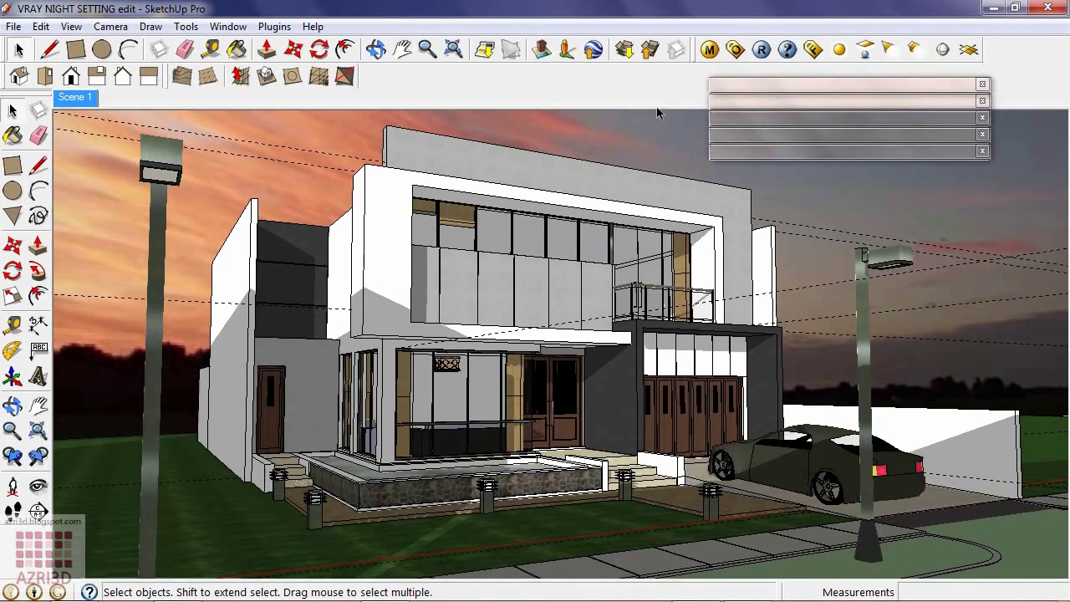
- In the V-Ray environment options, change the GI color to a dark muted purple and set its intensity to 5
left_click(734, 50)
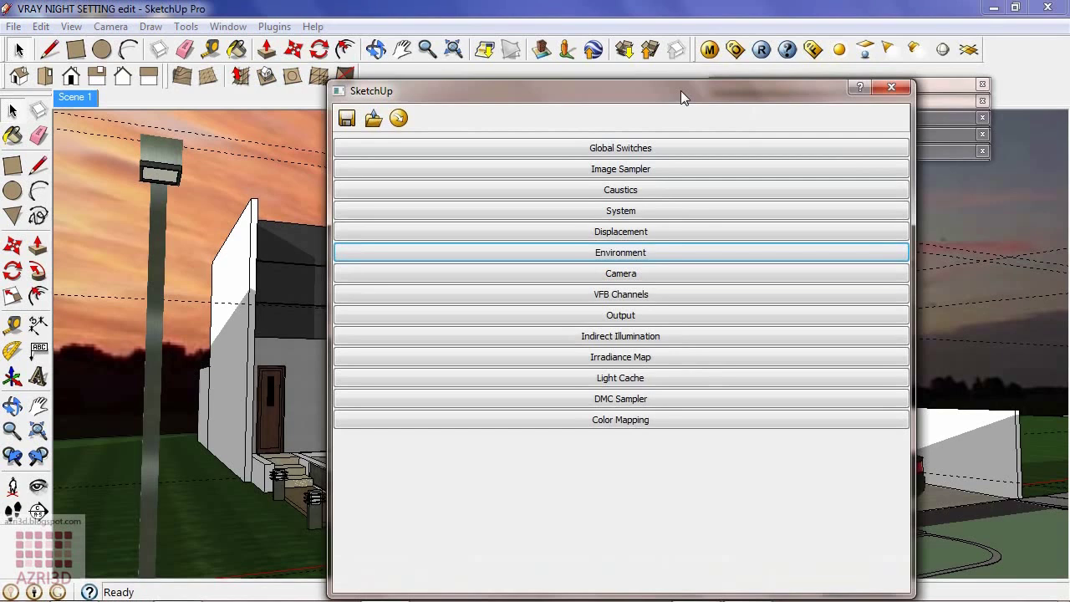
left_click(640, 259)
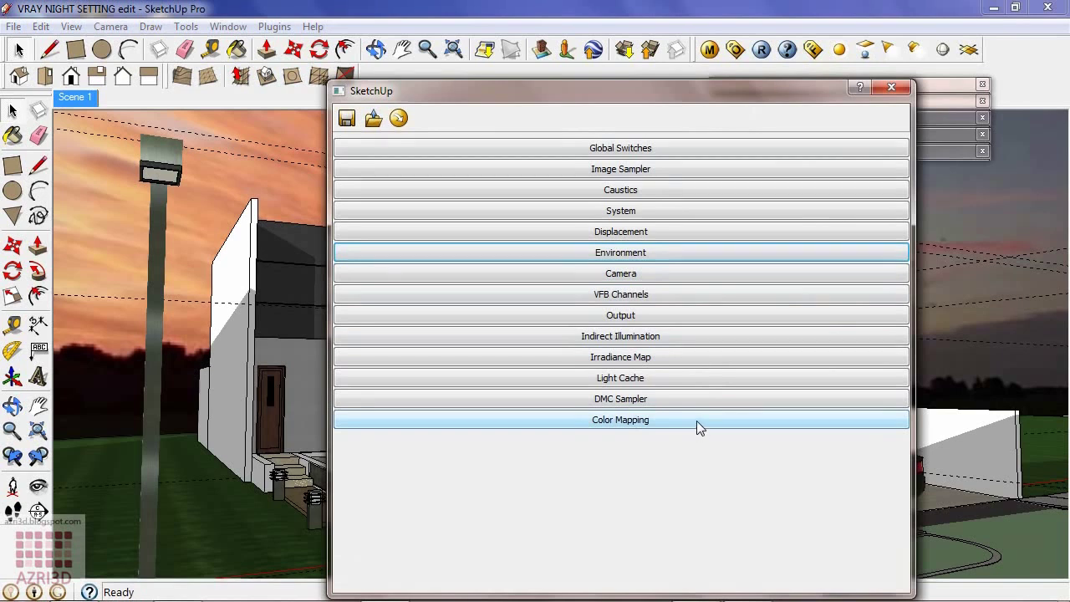
left_click(659, 256)
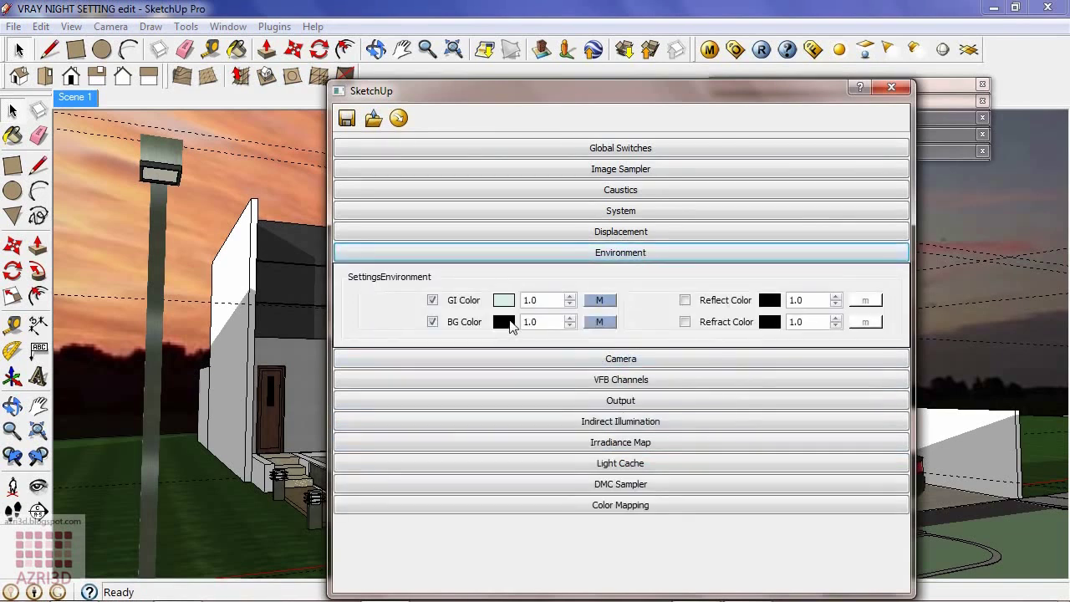
left_click(503, 299)
left_click_drag(580, 293, 563, 299)
left_click(736, 177)
left_click_drag(727, 208, 725, 276)
left_click_drag(559, 294, 562, 283)
left_click(634, 431)
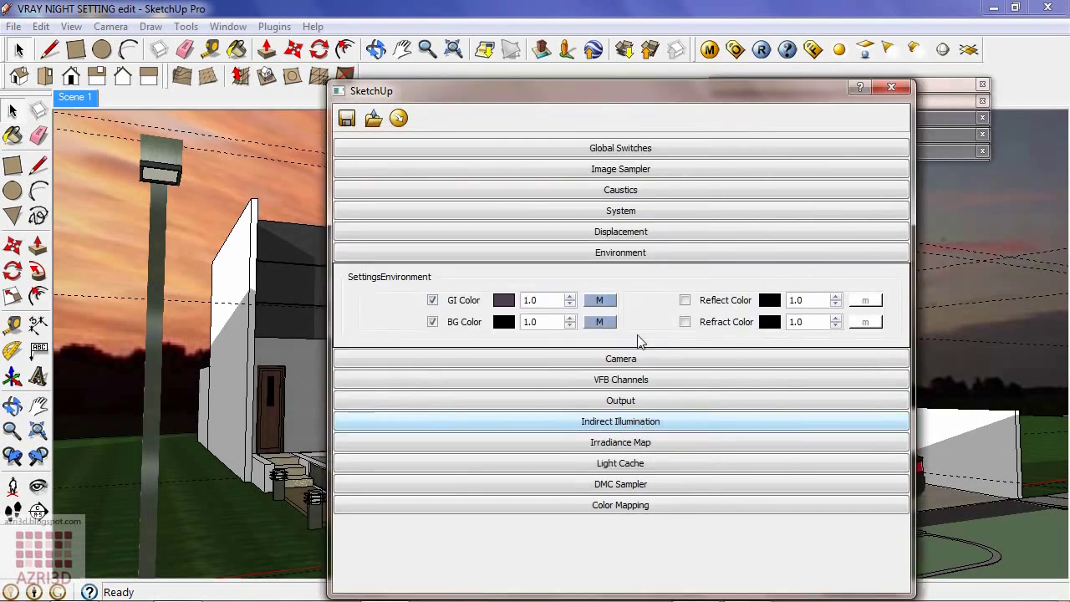
double_click(546, 299)
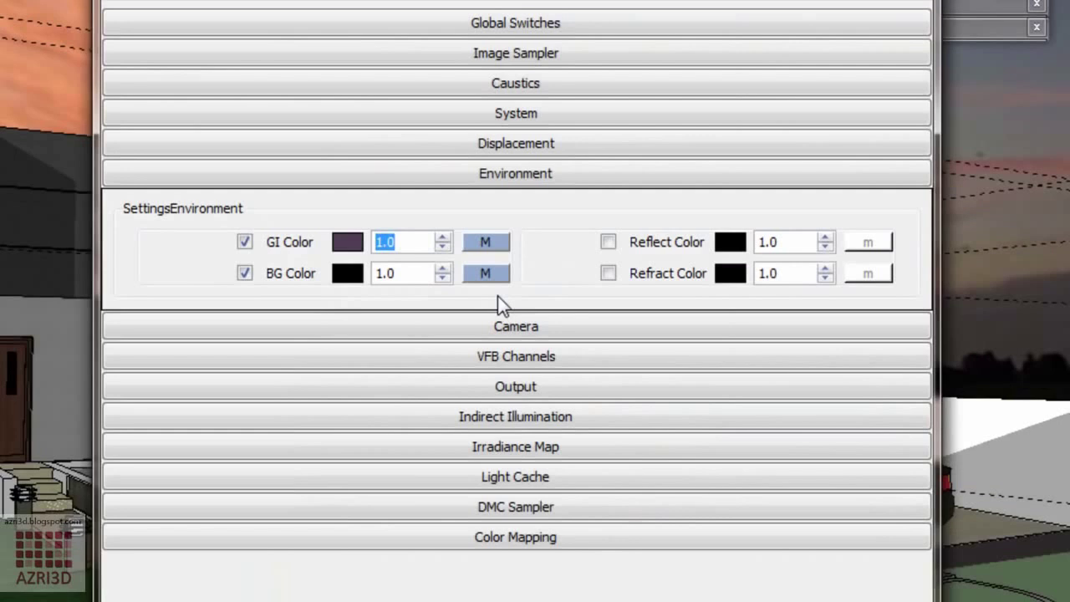
type("5")
- In the GI color's map settings, set the sunlight intensity to 0.1, size to 2.5, shadow subdivs to 20 and ozone to 0.2
left_click(485, 241)
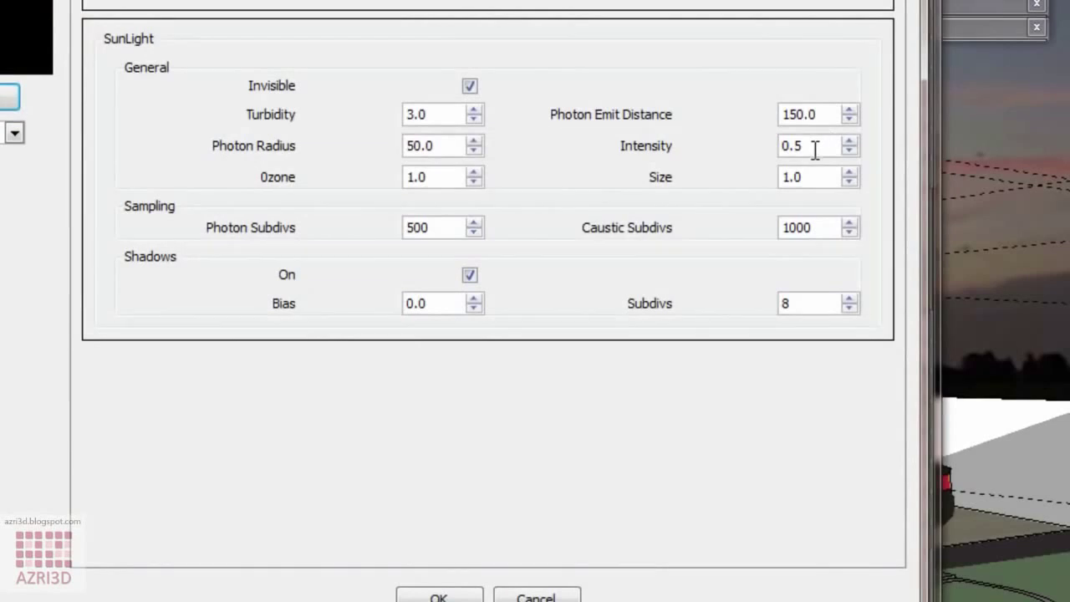
left_click_drag(795, 149, 824, 150)
type("1")
double_click(817, 175)
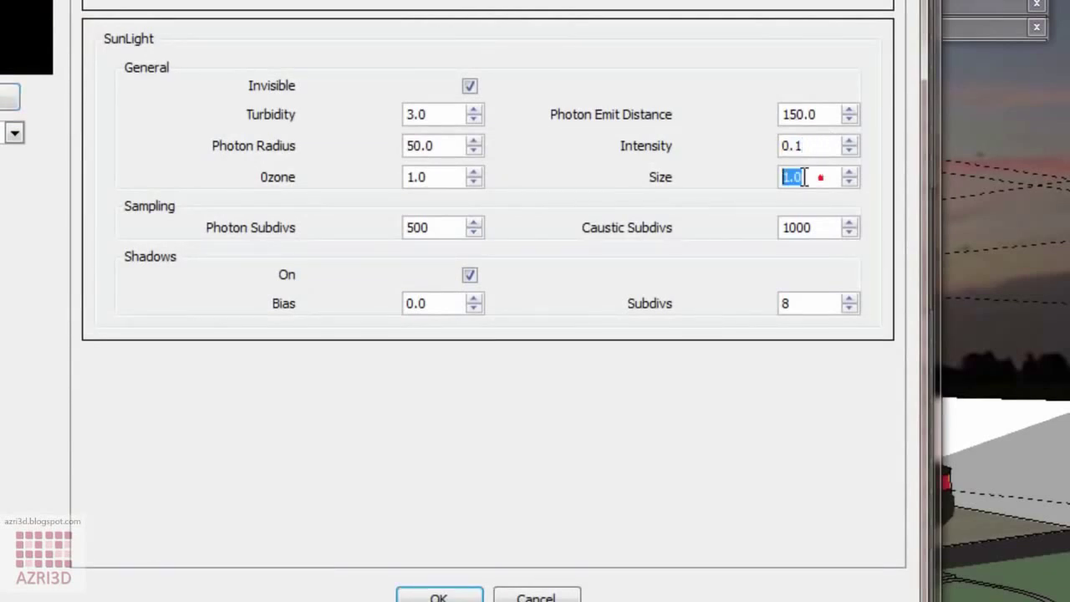
type("2.5")
double_click(810, 303)
type("20")
double_click(443, 178)
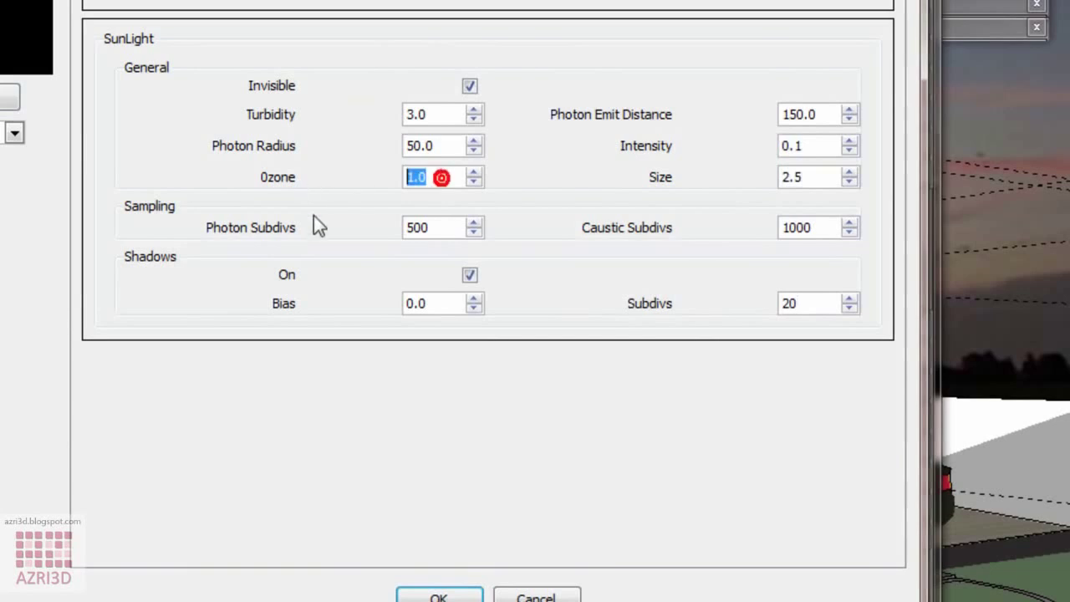
type("0.2")
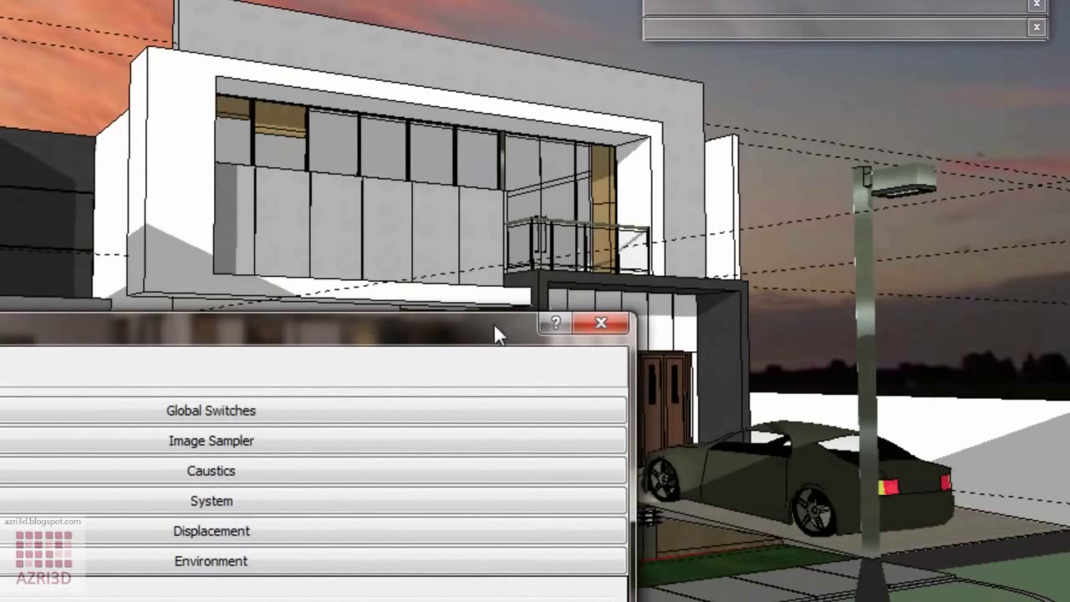
- Enable the environment's reflect color and set it to a dark blue with hue 229 and saturation 186
left_click_drag(493, 323, 869, 1)
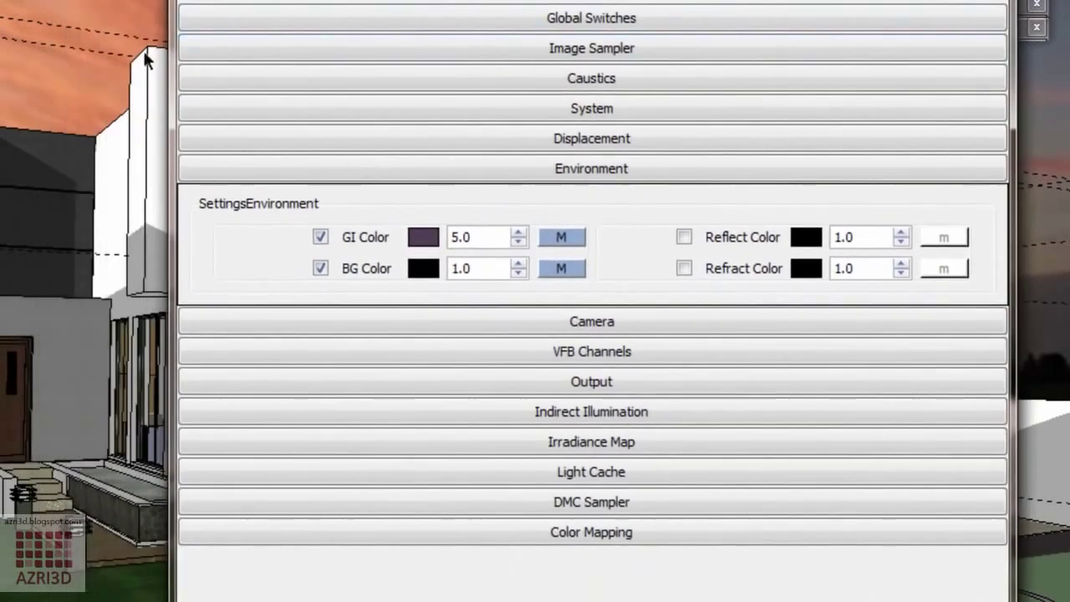
left_click(683, 236)
left_click(804, 239)
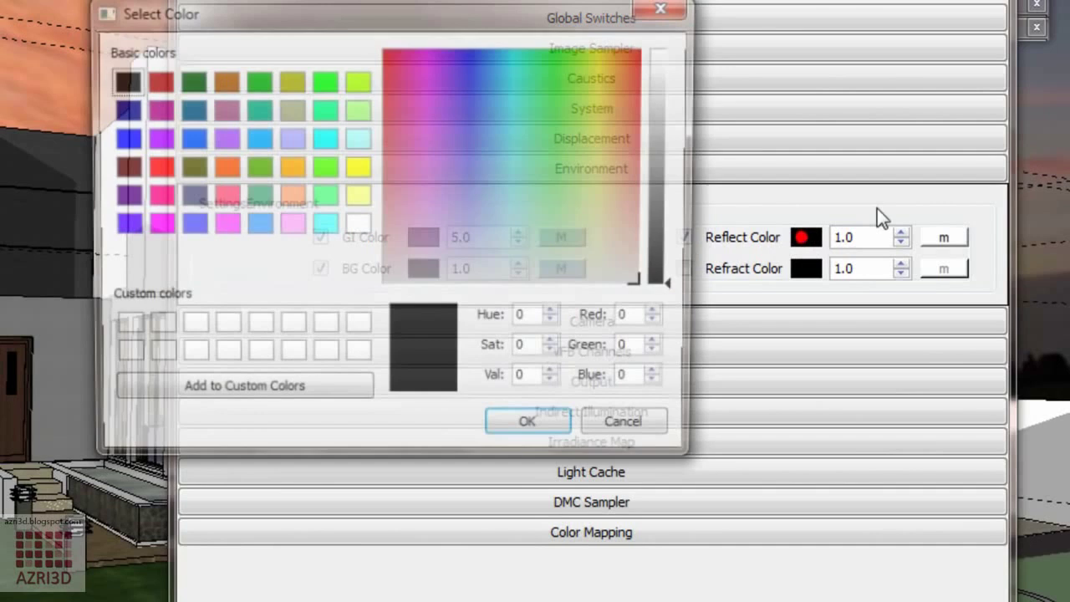
left_click_drag(511, 167, 478, 111)
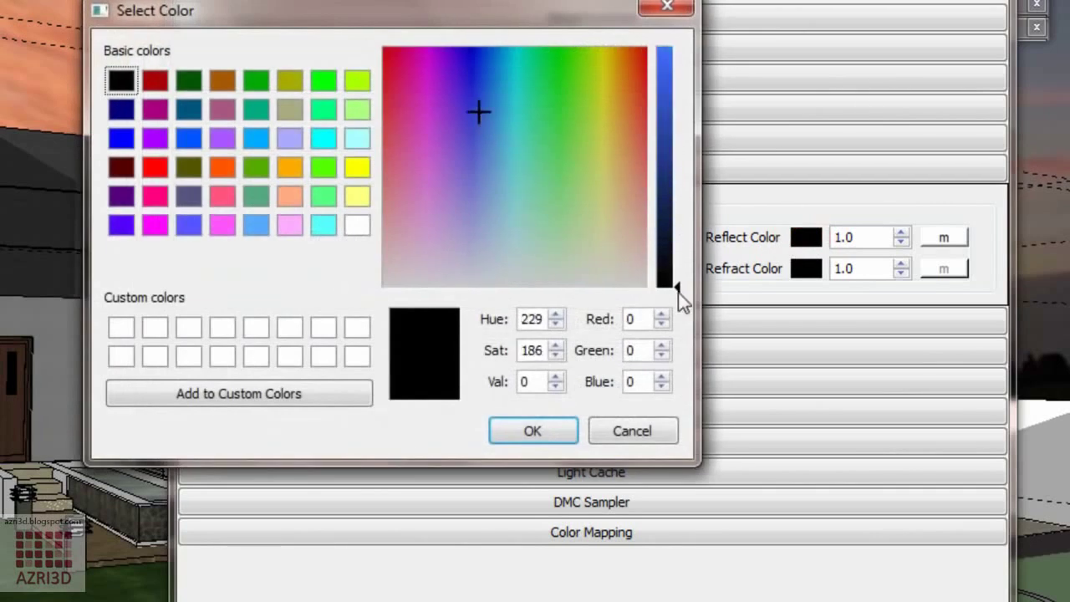
left_click_drag(676, 290, 674, 248)
left_click(565, 430)
- Set the V-Ray physical camera's shutter speed to 300 and film speed (ISO) to 200, and enable vignetting
left_click(622, 168)
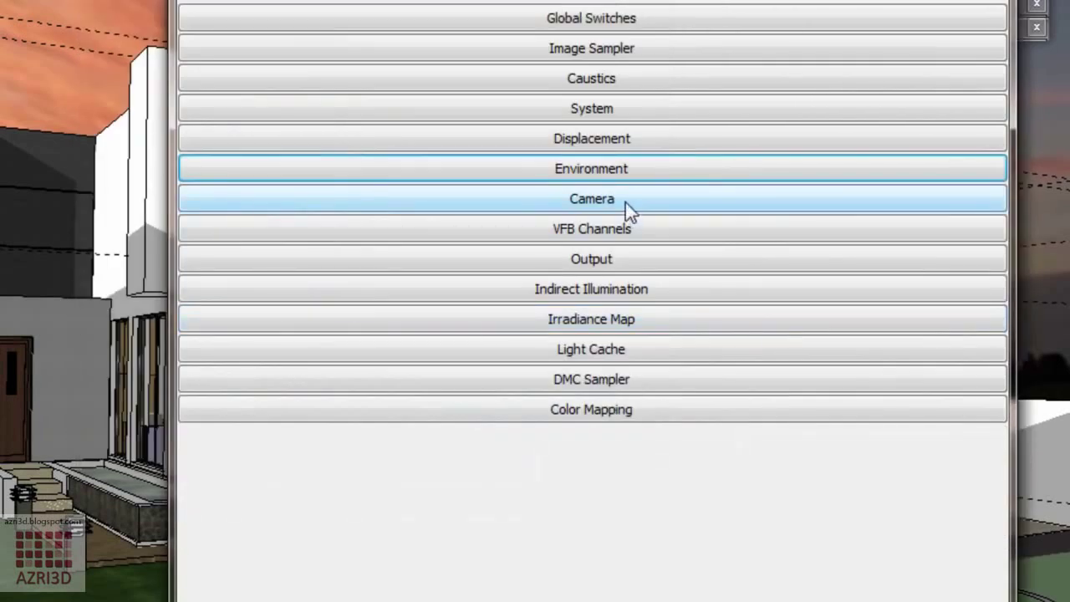
left_click(626, 199)
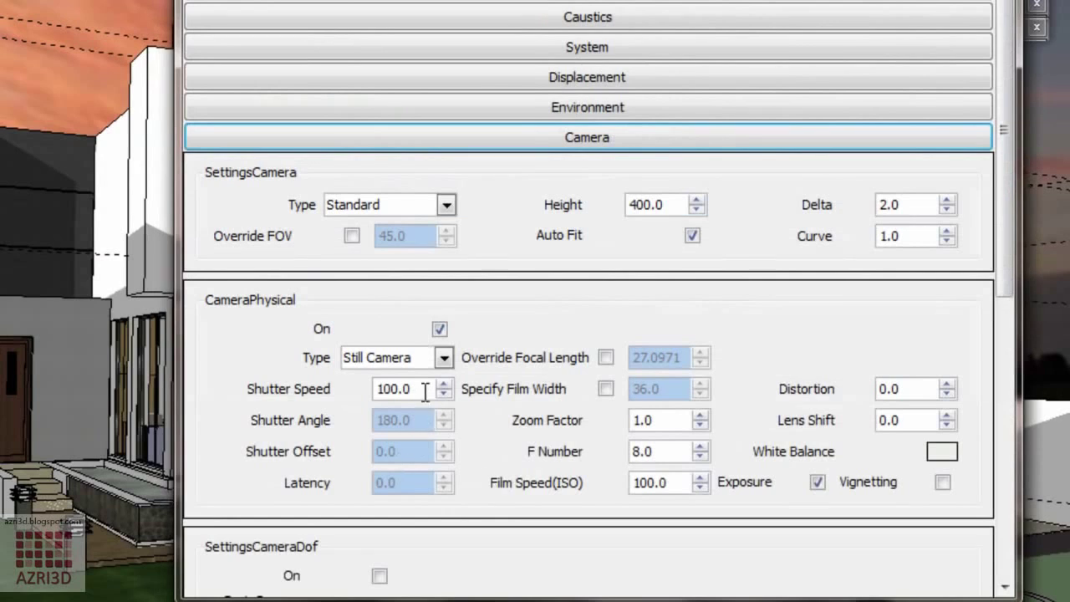
left_click(397, 389)
double_click(397, 389)
type("3000")
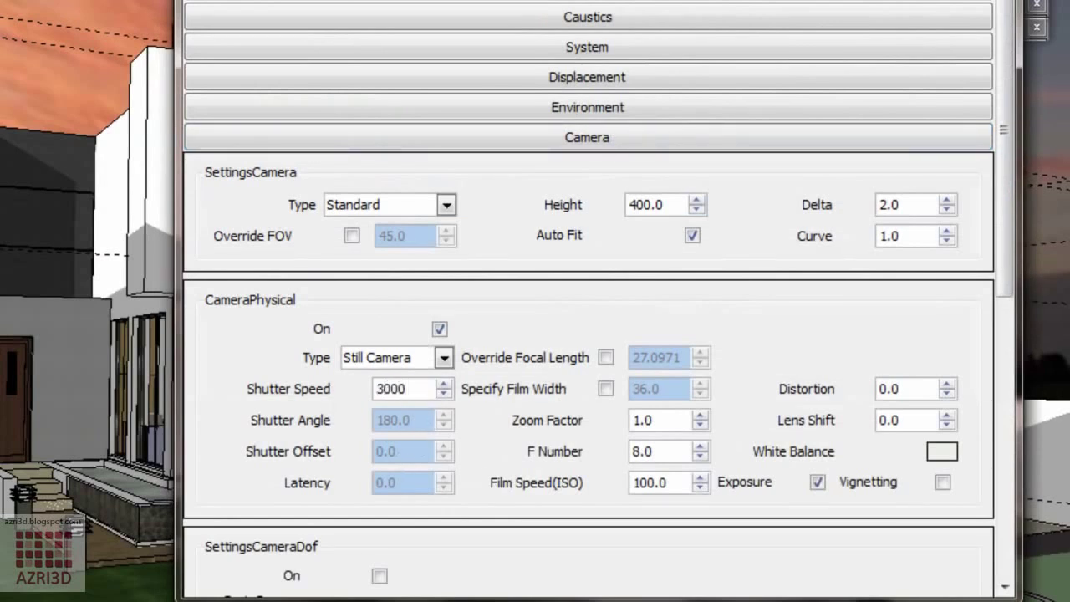
key("BackSpace")
left_click(686, 480)
double_click(689, 480)
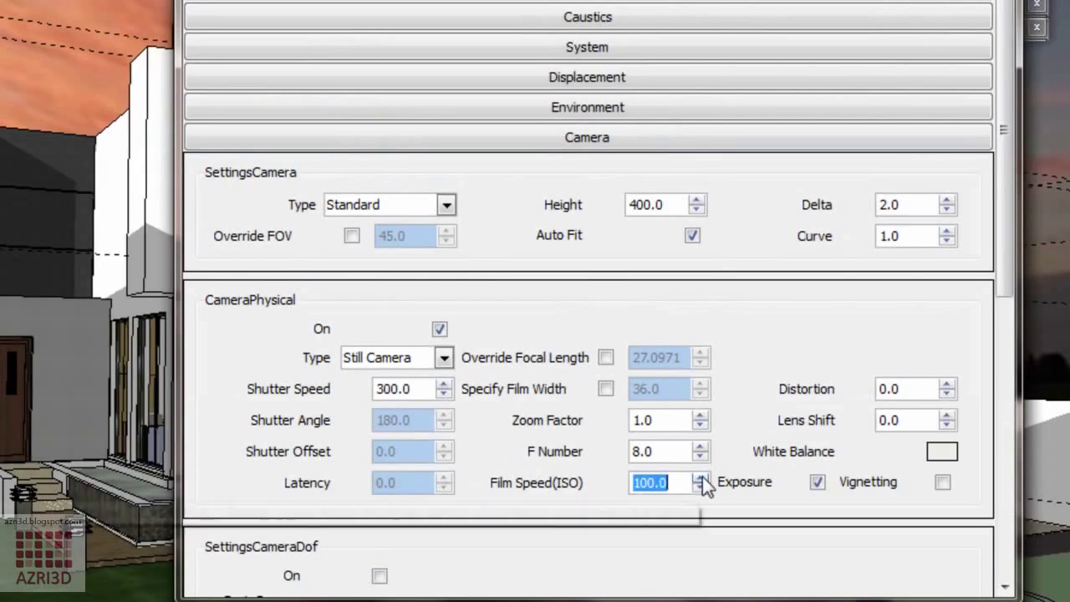
type("200")
key("shift+Tab")
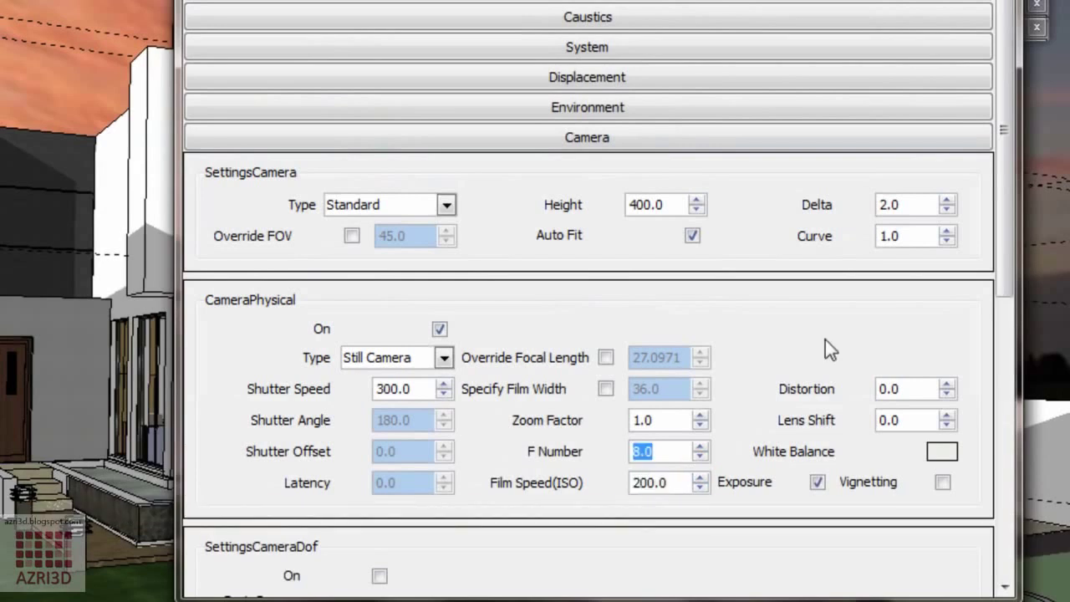
left_click(943, 482)
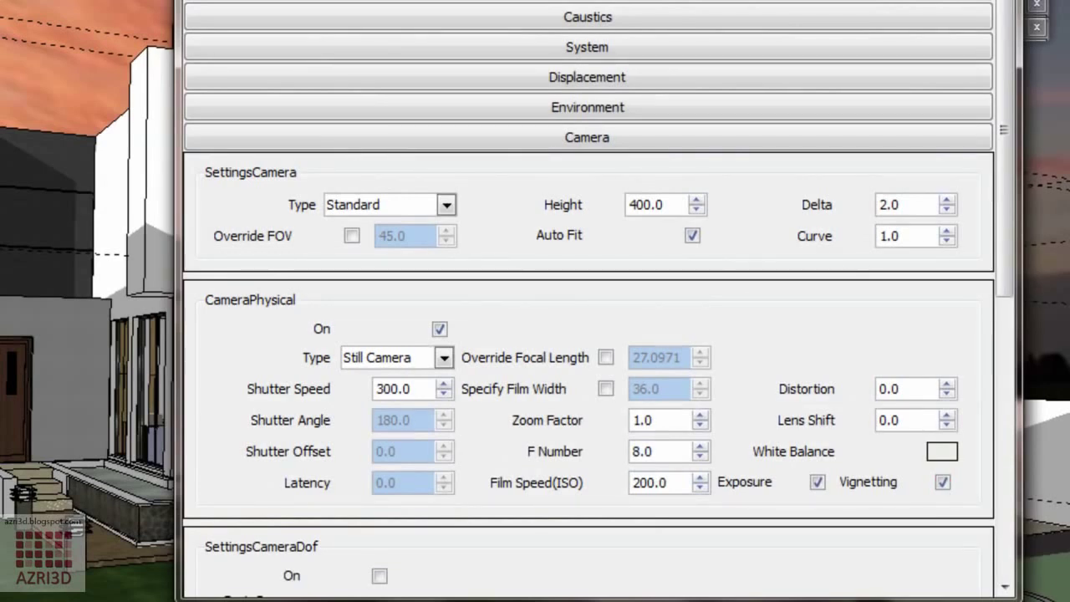
- Change the physical camera's white balance to a pale lavender with RGB 226, 222, 255
left_click(941, 452)
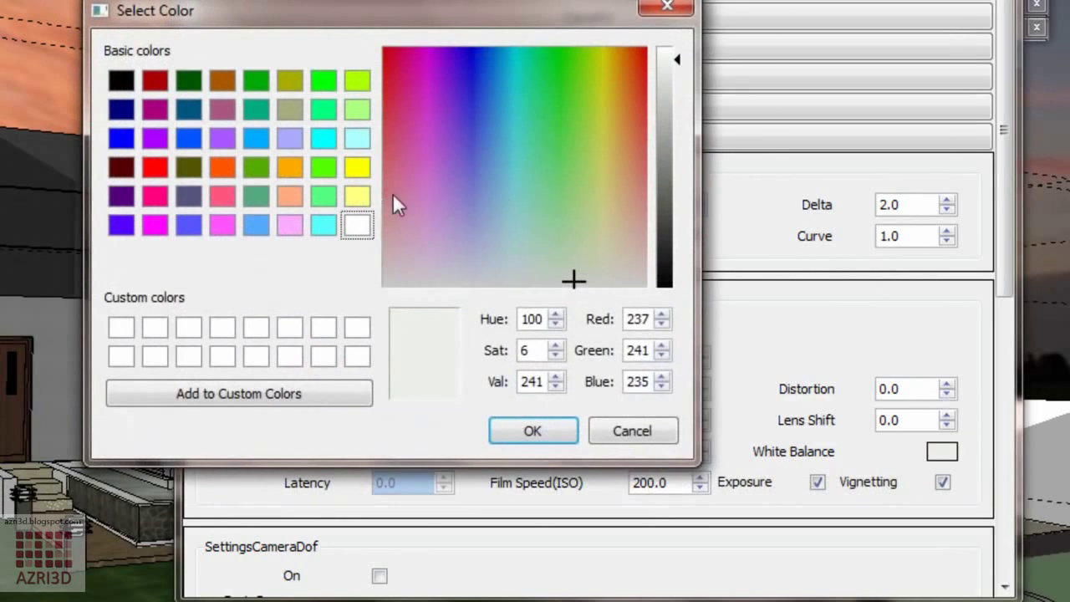
left_click(289, 140)
left_click_drag(471, 206, 465, 257)
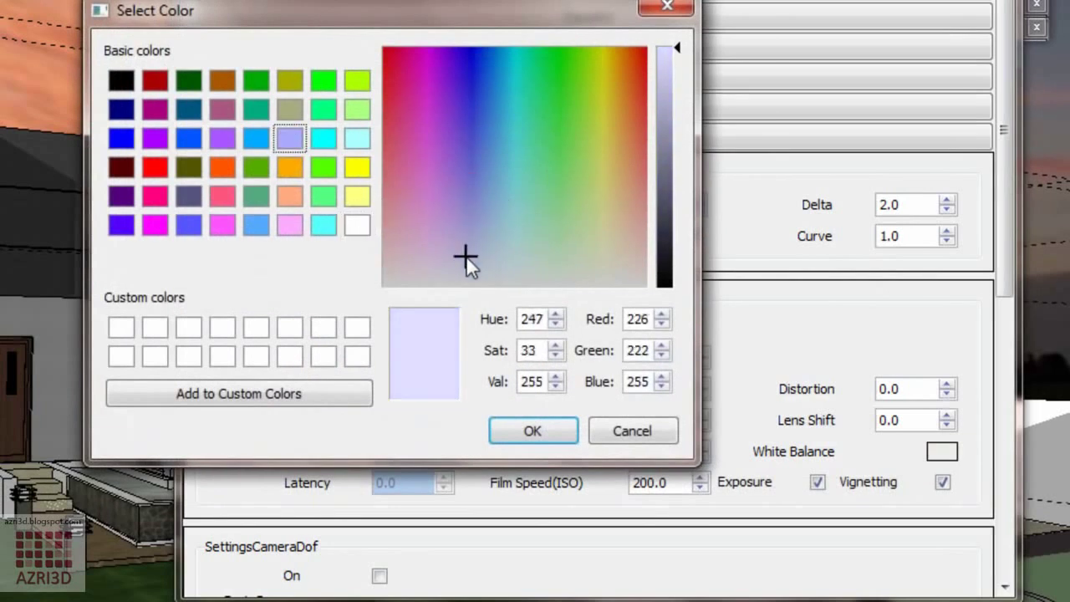
left_click(542, 439)
- In the color mapping settings, set both the bright and dark multipliers to 1.5 and both gamma and input gamma to 1.7
left_click(678, 347)
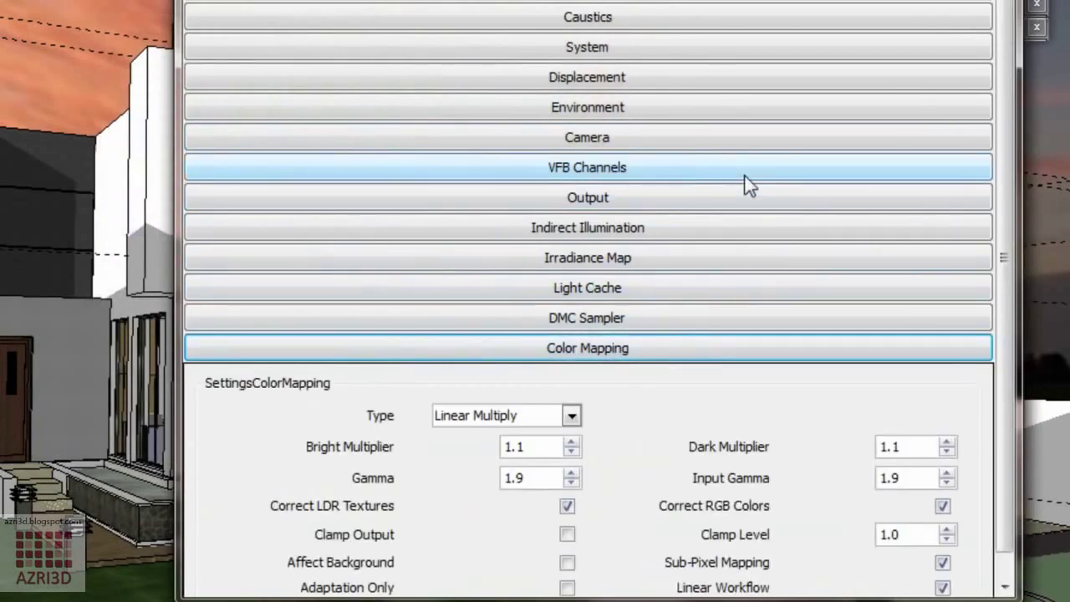
scroll(753, 343, "down", 1)
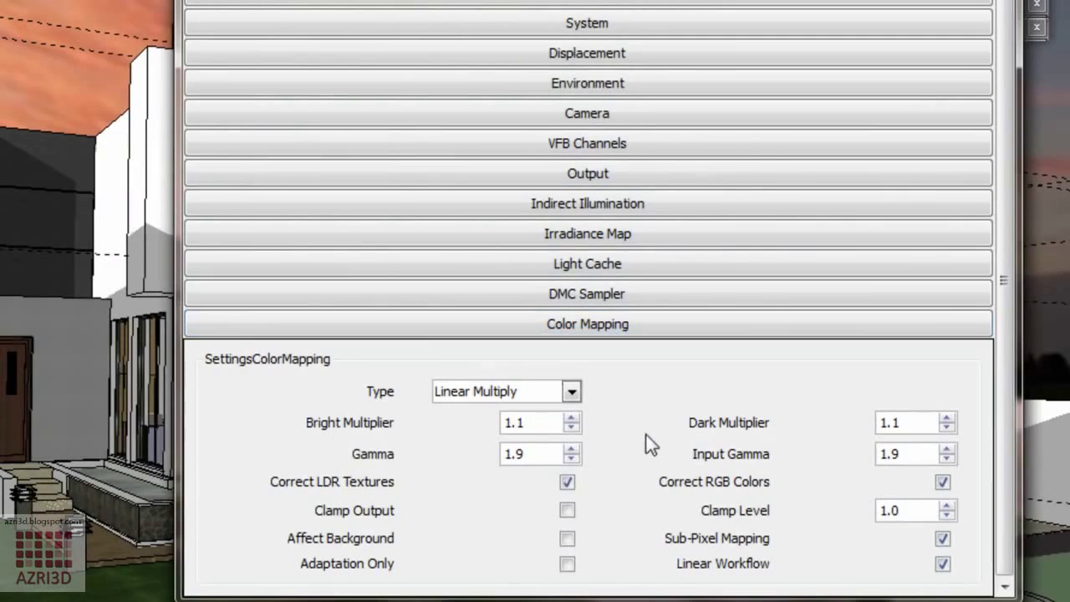
left_click(519, 423)
double_click(520, 423)
type("1.5")
double_click(918, 425)
type("1.5")
left_click(517, 454)
left_click_drag(517, 454, 540, 456)
type("7")
left_click_drag(891, 451, 908, 451)
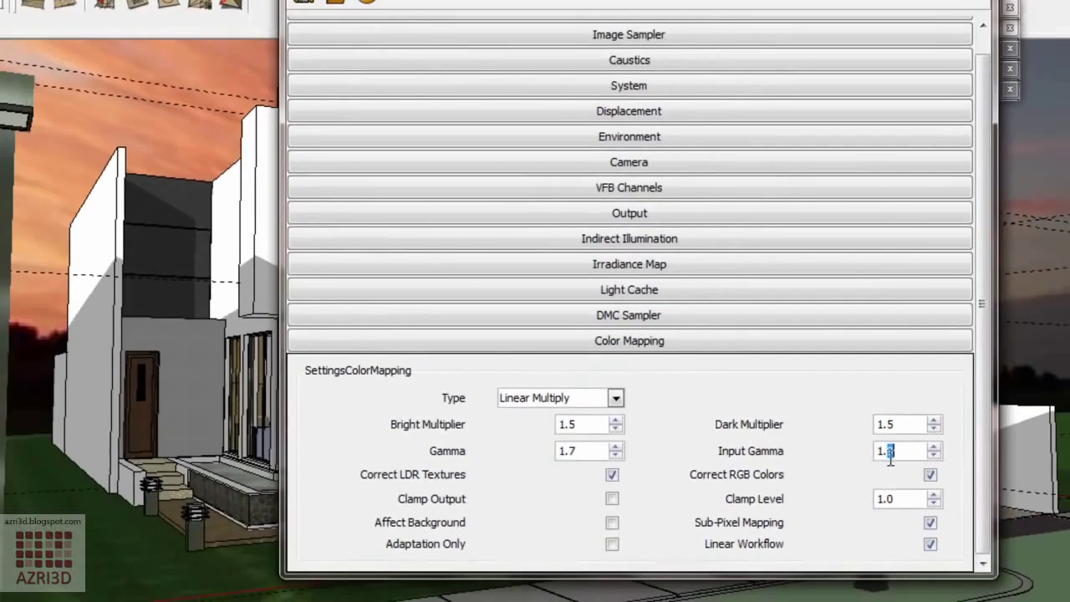
type("7")
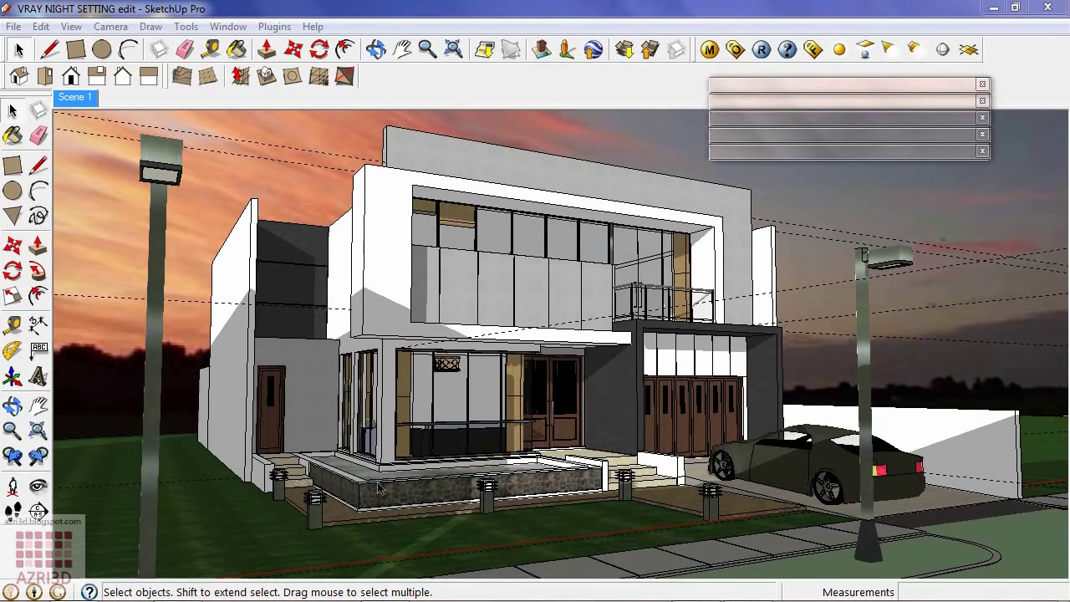
- Open the front corner post lamp for editing and place a V-Ray rectangle light over its white panel
left_click(314, 508)
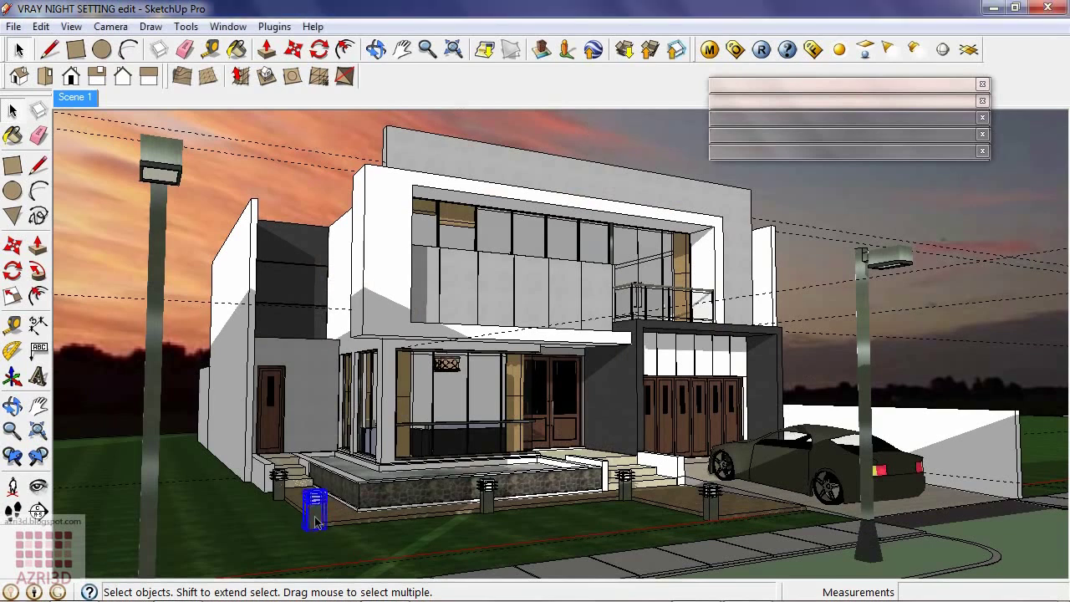
scroll(315, 514, "up", 8)
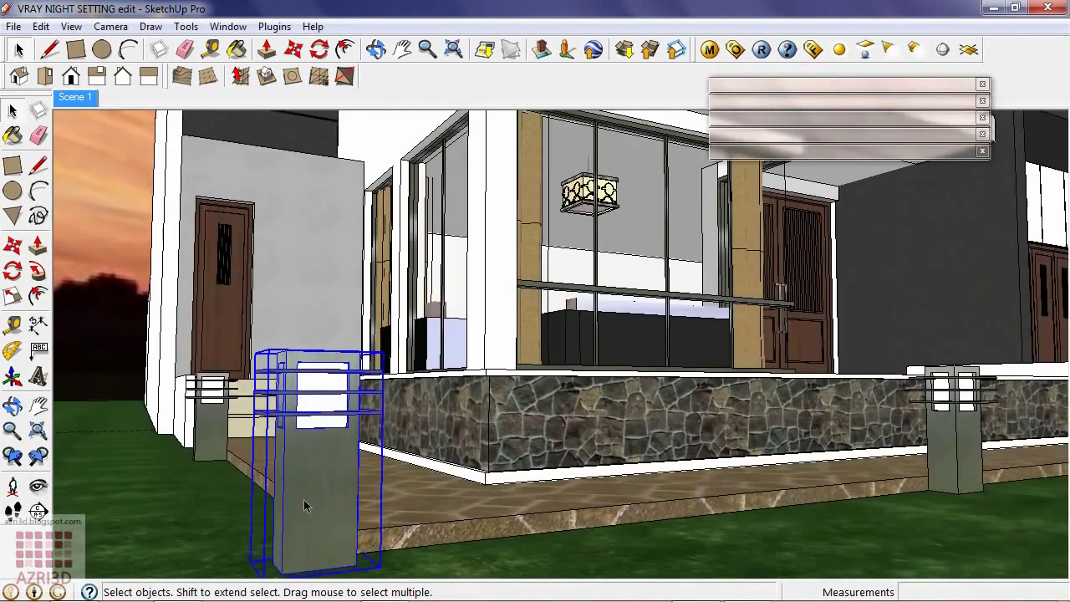
double_click(305, 501)
scroll(305, 501, "up", 5)
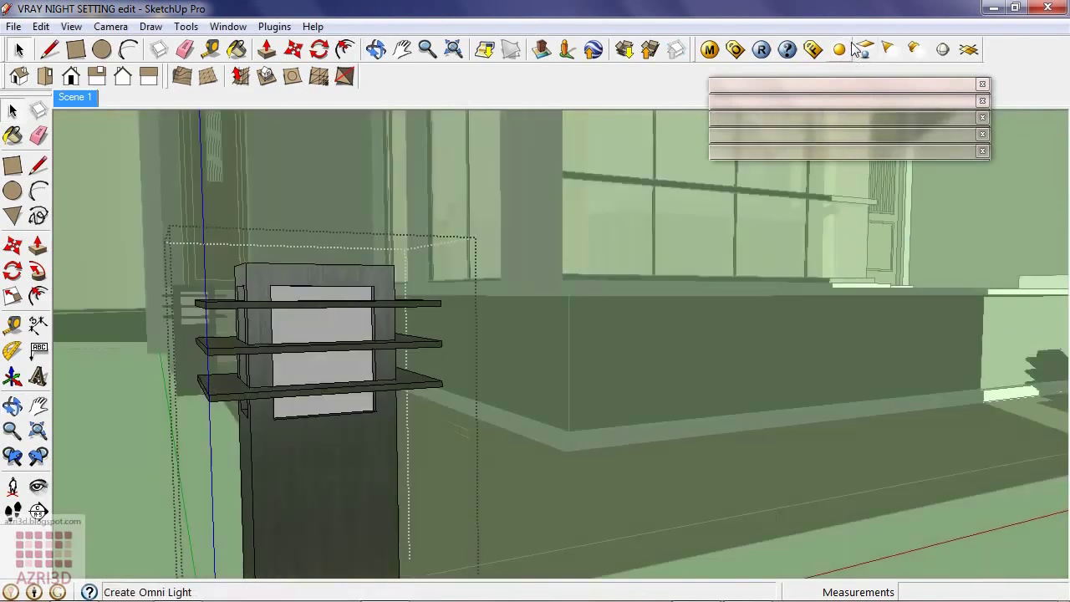
left_click(865, 49)
scroll(310, 382, "up", 3)
middle_click_drag(310, 382, 499, 178)
scroll(267, 426, "up", 3)
scroll(499, 417, "up", 6)
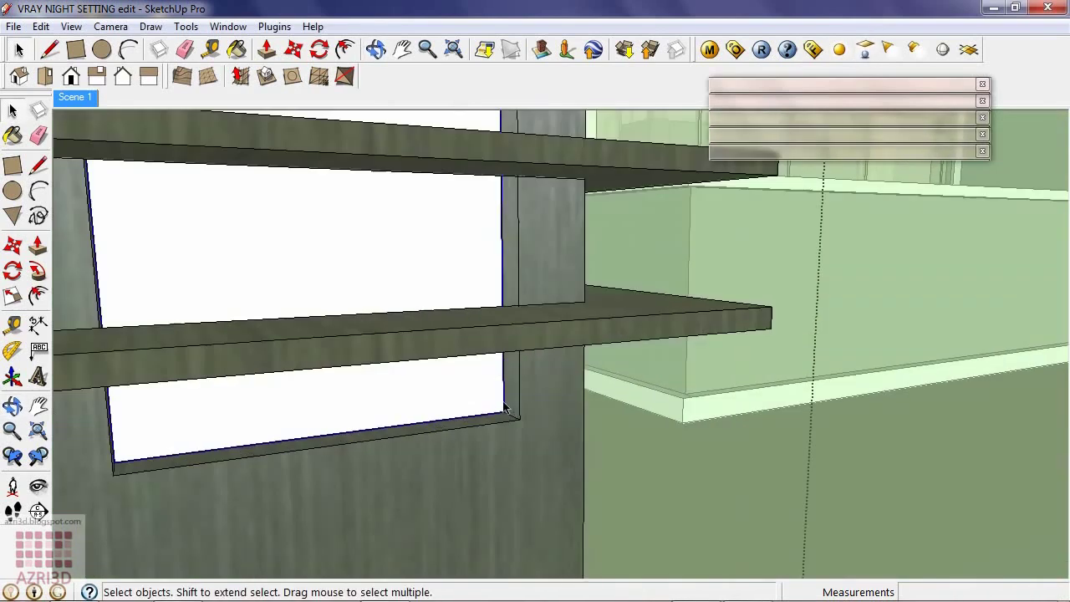
- Move the rectangle light about 0.75 cm off the post lamp's white panel
key("m")
left_click(503, 409)
scroll(510, 412, "up", 4)
left_click(513, 419)
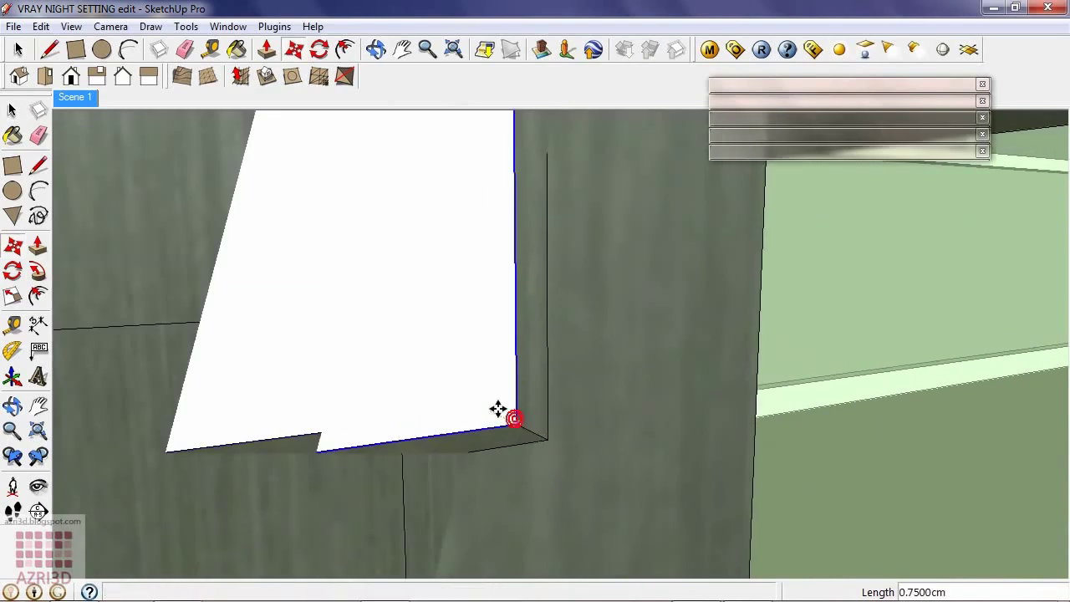
scroll(448, 438, "down", 5)
scroll(448, 438, "down", 3)
key("space")
- Set the post lamp rectangle light's intensity to 100 and disable Affect Reflections
right_click(288, 235)
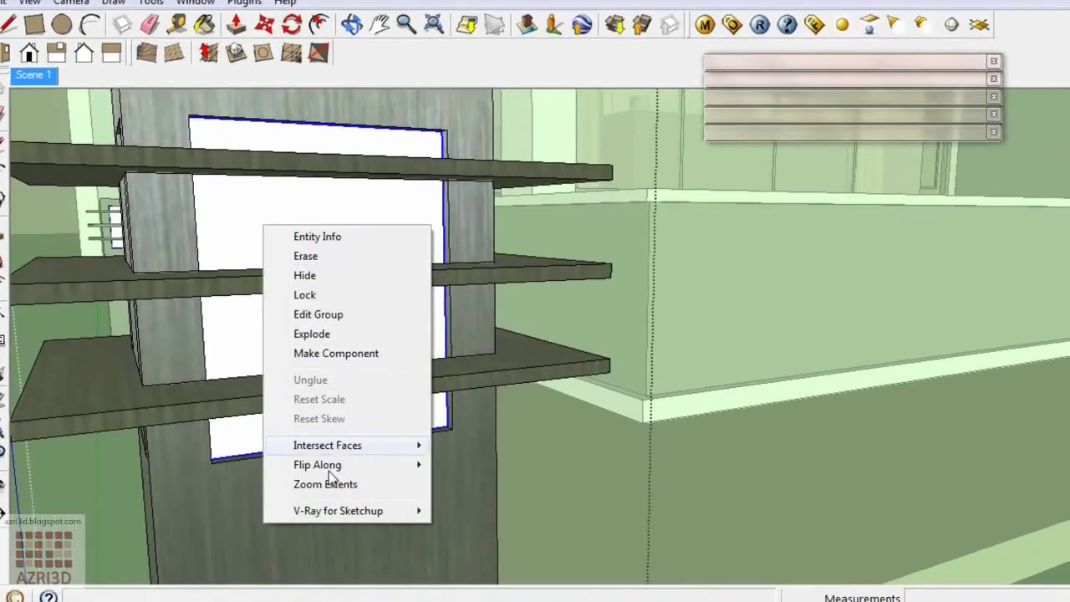
mouse_move(420, 515)
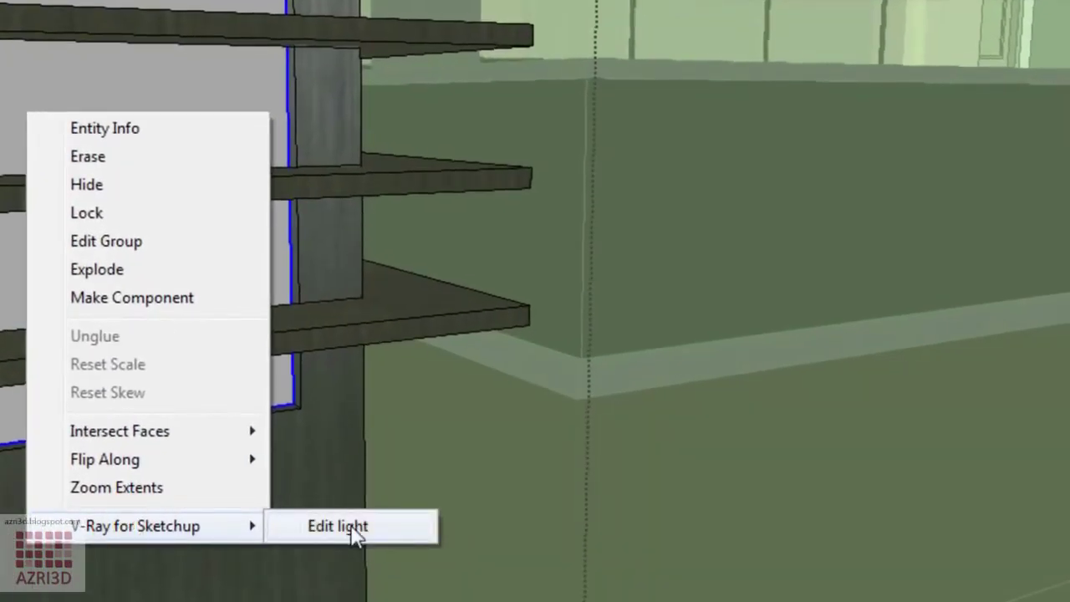
left_click(489, 515)
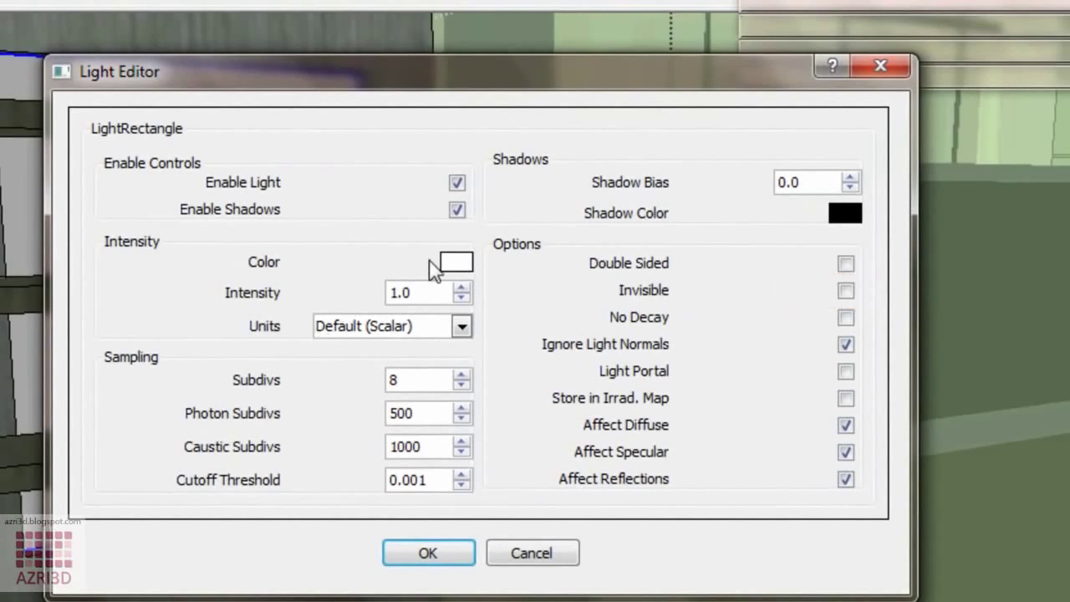
left_click_drag(439, 295, 361, 292)
left_click(846, 478)
type("100")
left_click(428, 553)
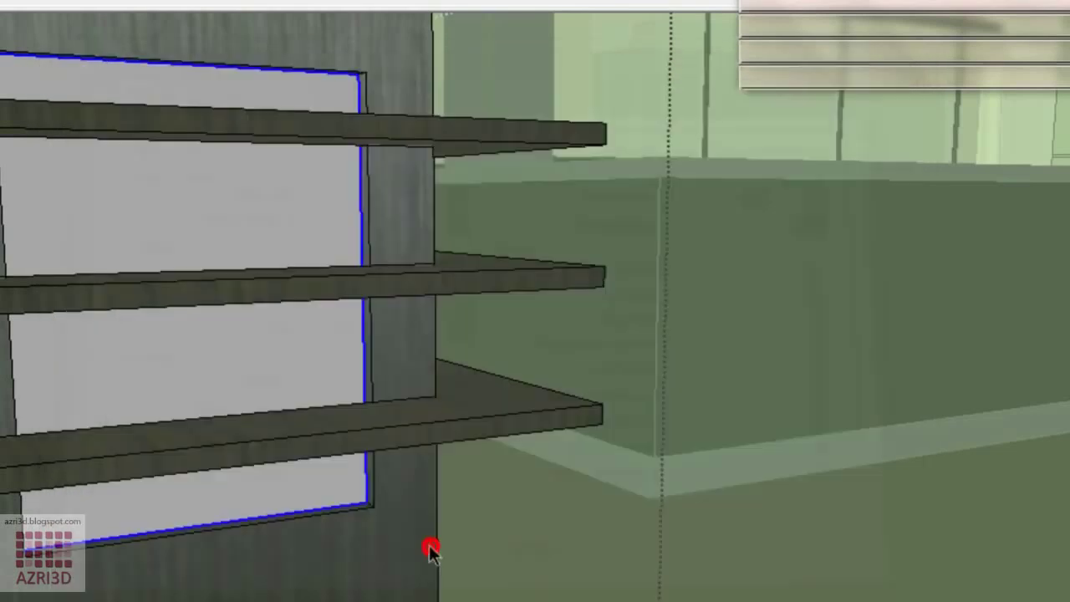
- Place a second V-Ray rectangle light over the white panel on the post lamp's adjacent side
middle_click_drag(328, 326, 491, 327)
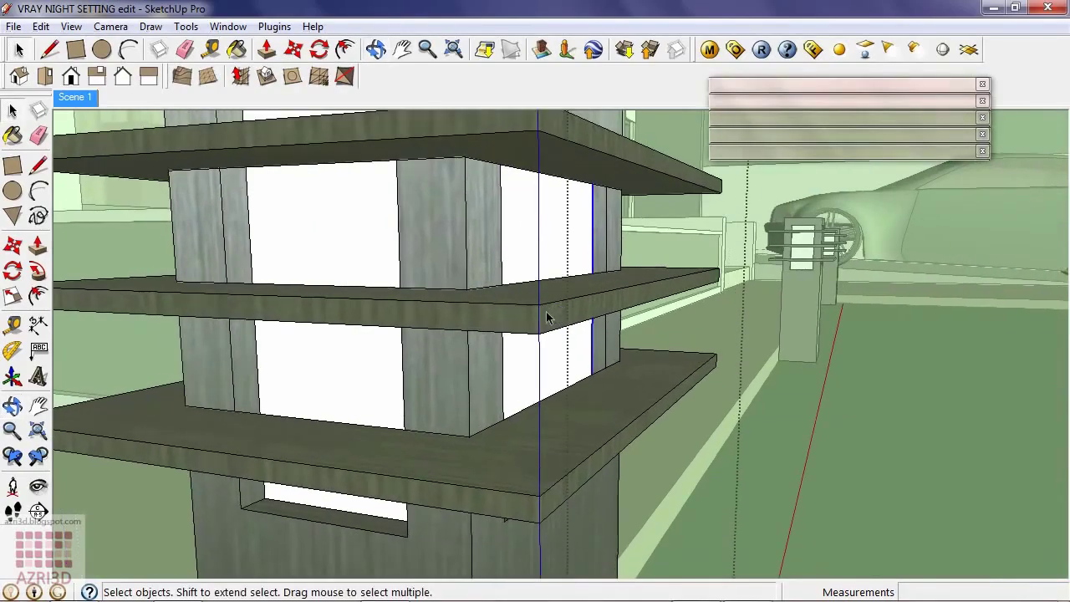
scroll(490, 329, "down", 2)
scroll(519, 329, "up", 2)
middle_click_drag(394, 244, 417, 238)
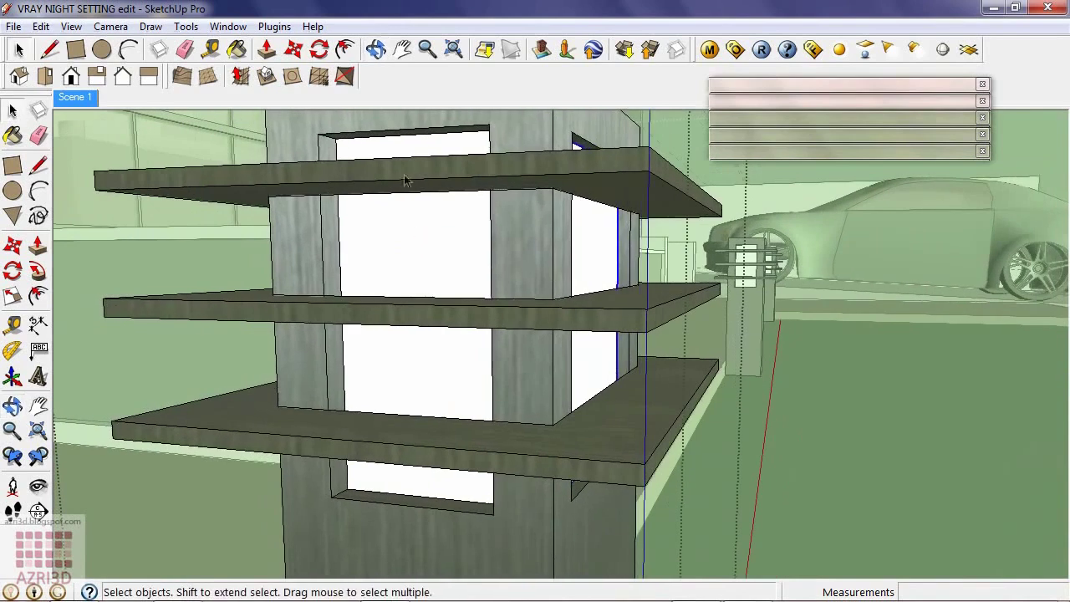
left_click(865, 52)
scroll(377, 187, "up", 1)
left_click(499, 466)
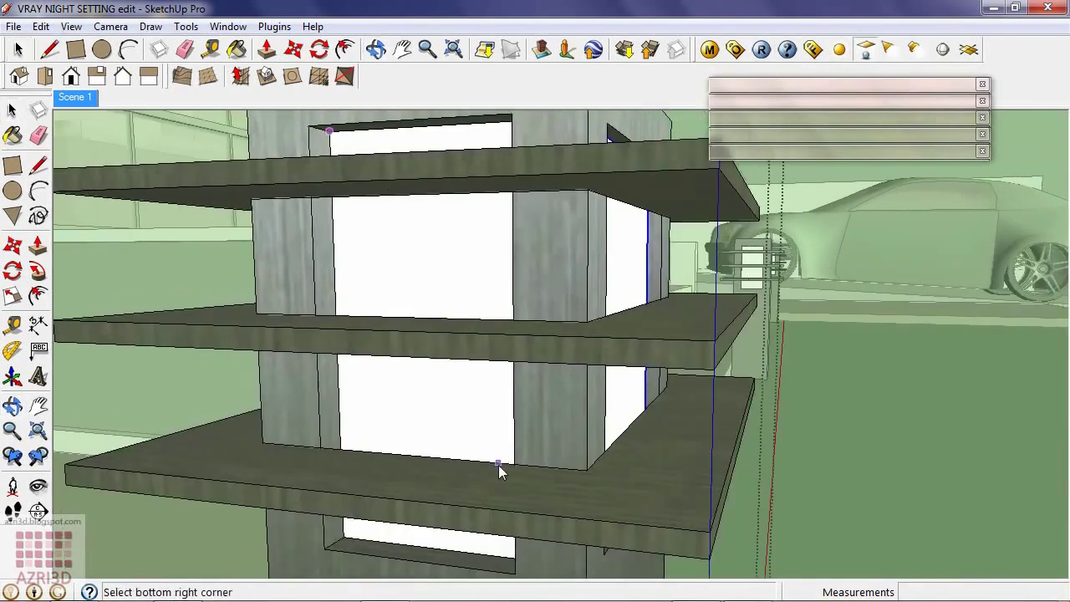
middle_click_drag(499, 465, 493, 525)
- Move the second rectangle light slightly off its panel and exit the post lamp's group
scroll(264, 477, "up", 5)
key("m")
left_click(287, 490)
scroll(287, 490, "down", 8)
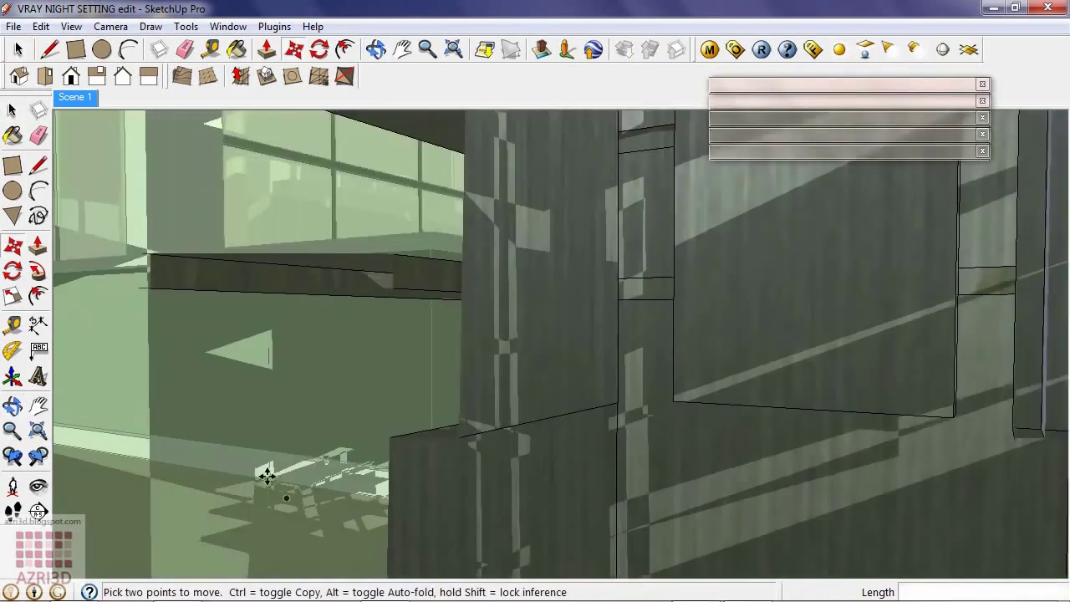
scroll(337, 478, "down", 1)
key("space")
left_click(556, 401)
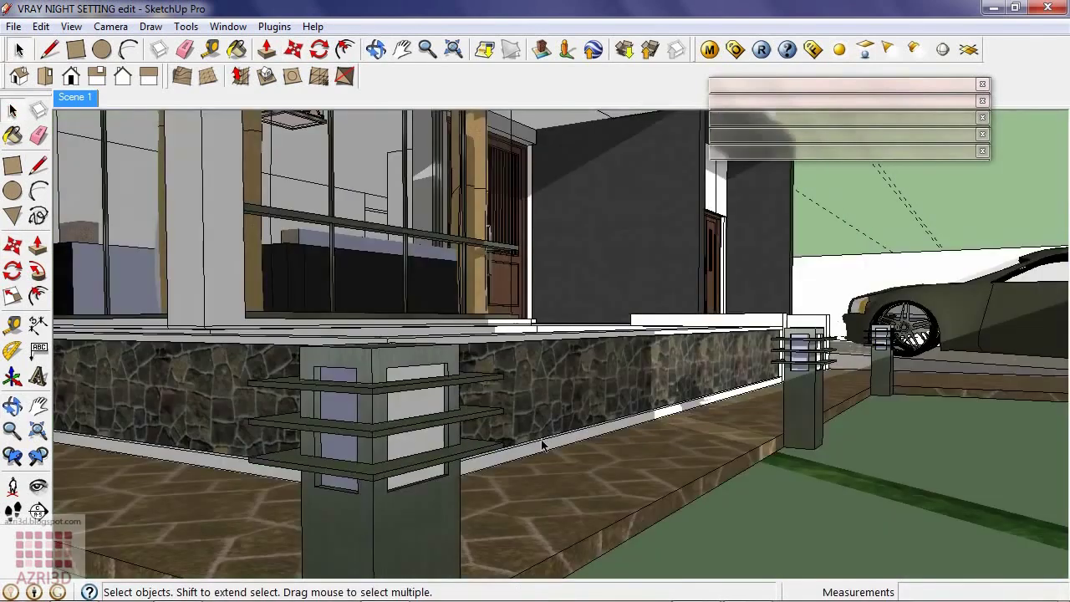
- Look over the post lamps along the walkway and return to the Scene 1 view
scroll(542, 445, "down", 3)
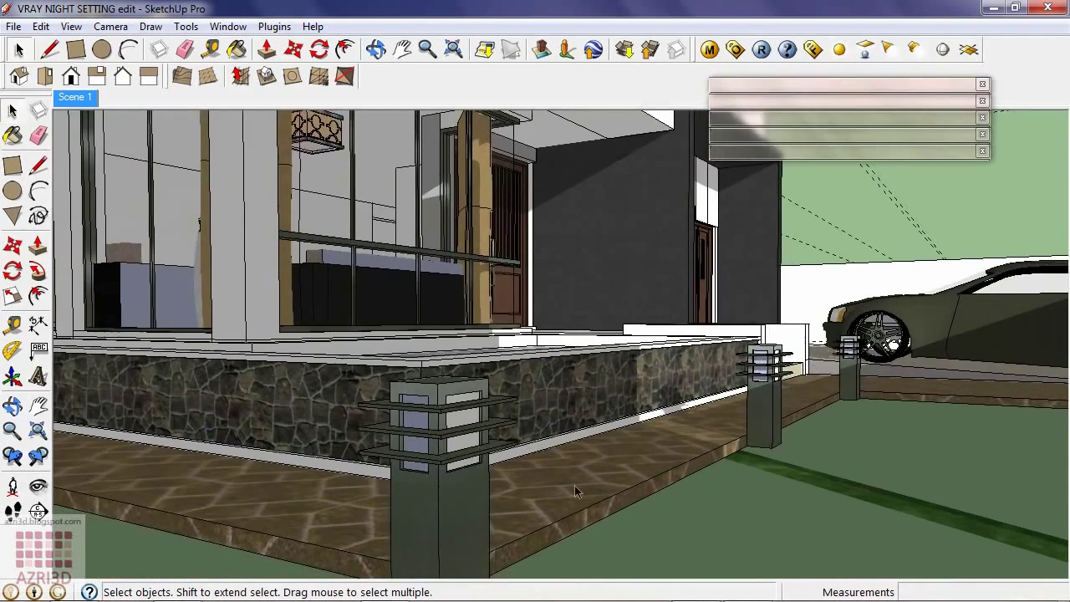
middle_click_drag(575, 491, 552, 492)
middle_click_drag(880, 341, 711, 433)
scroll(874, 365, "down", 1)
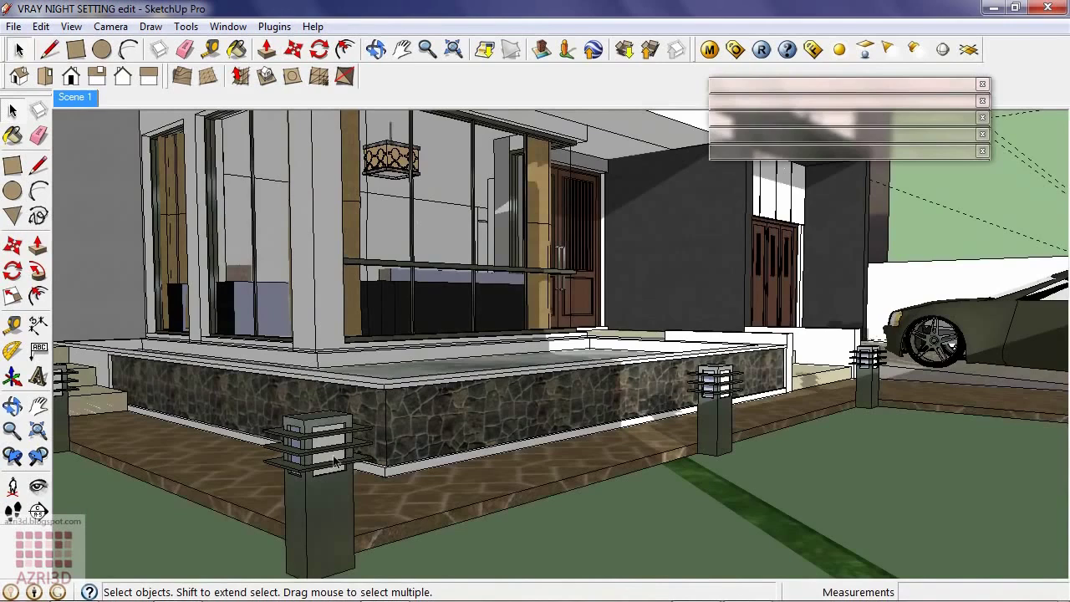
left_click(80, 98)
- Draw a small rectangle for a downlight on the underside of the upper-floor ceiling near its corner
scroll(455, 227, "up", 6)
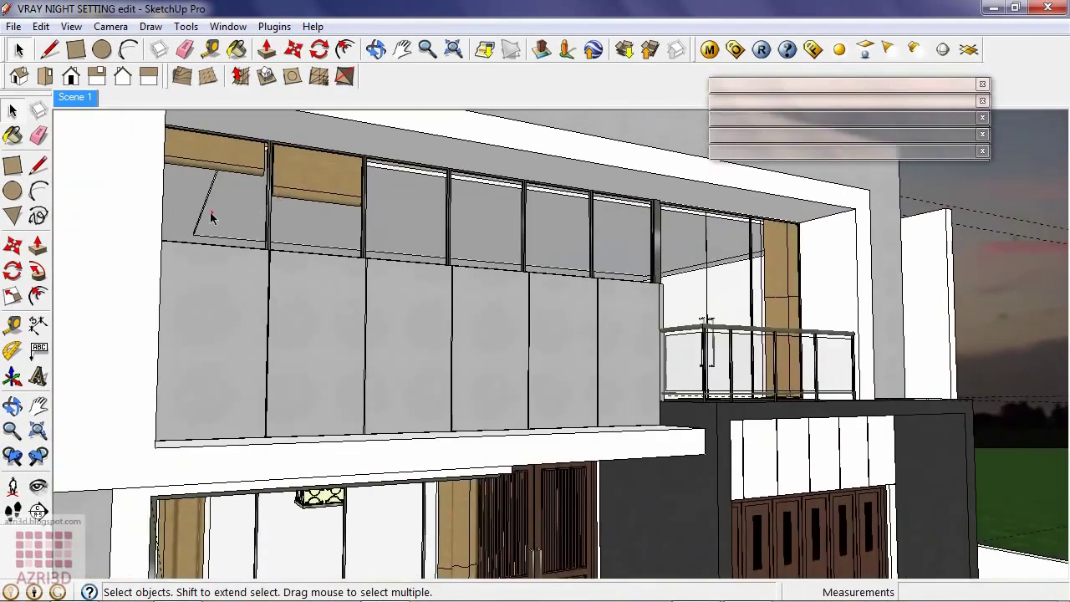
scroll(209, 215, "down", 1)
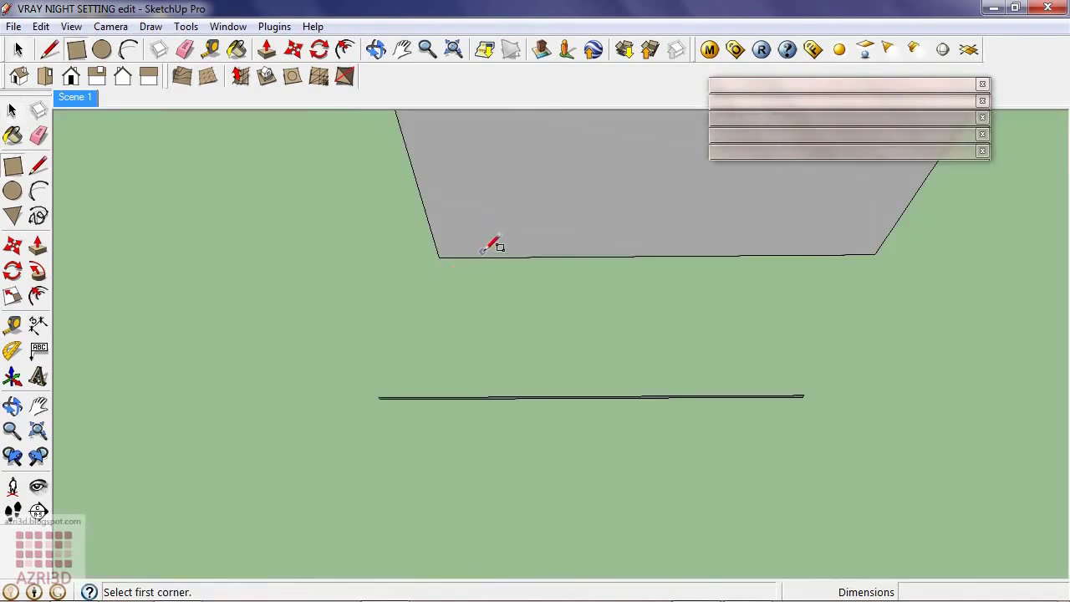
scroll(494, 240, "down", 2)
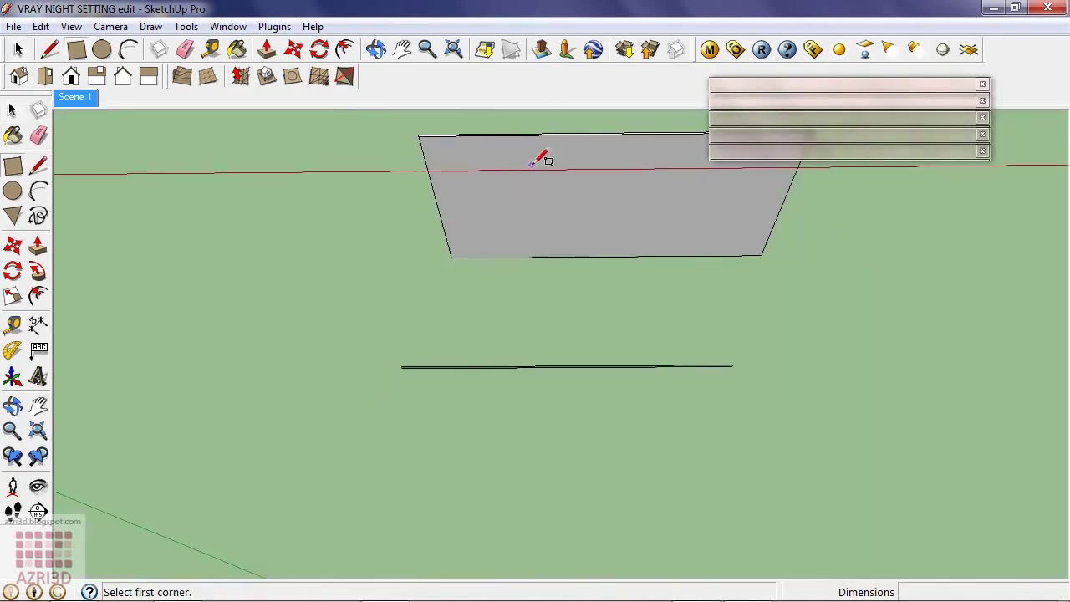
scroll(535, 161, "up", 1)
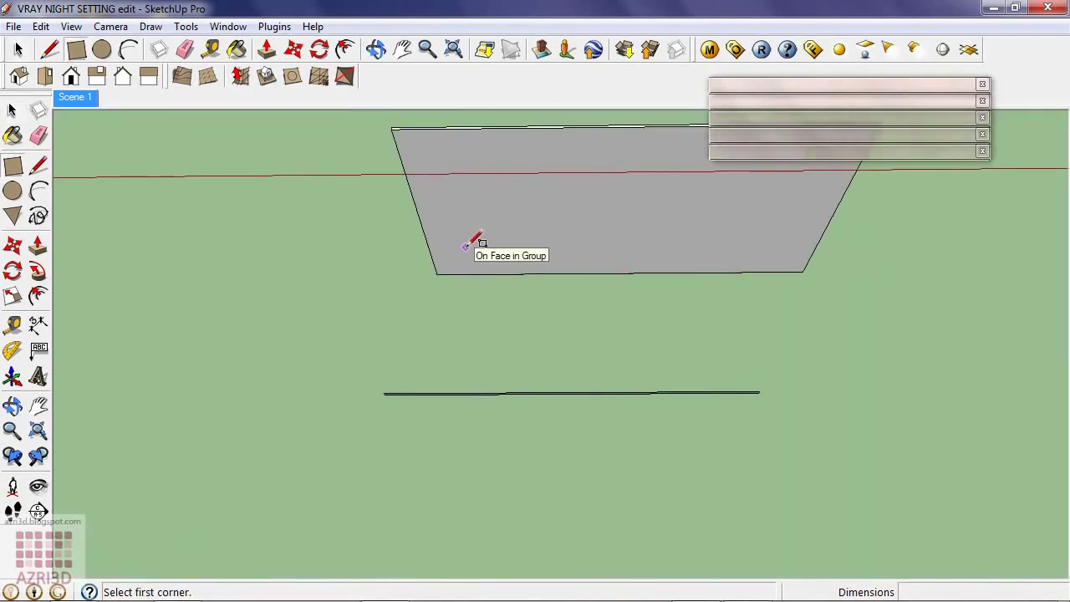
scroll(452, 258, "up", 1)
scroll(452, 257, "up", 1)
scroll(454, 261, "up", 1)
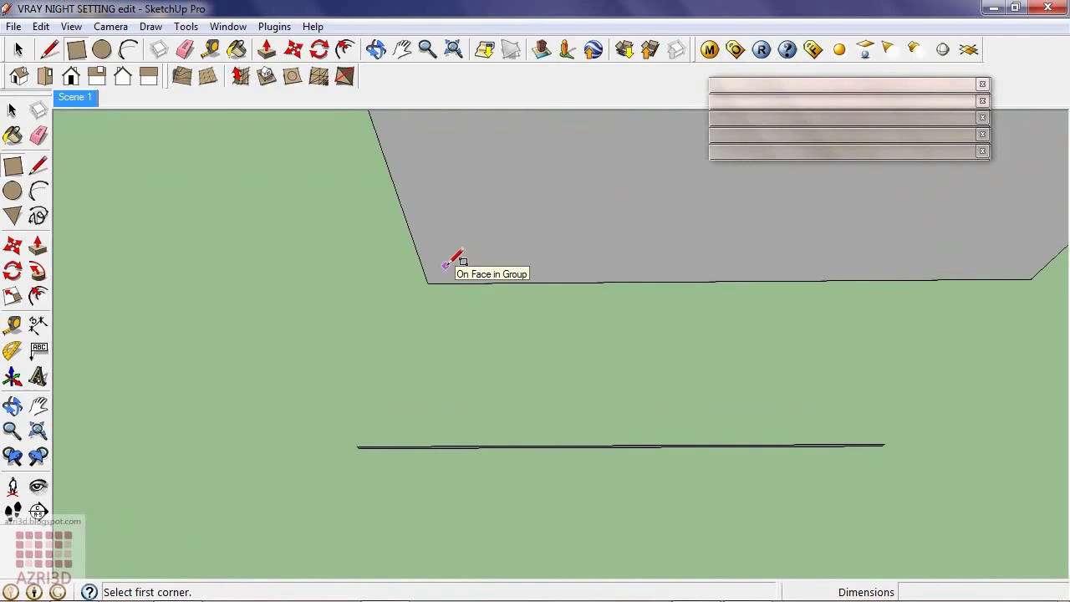
left_click(448, 264)
left_click(470, 246)
- Move the small downlight rectangle 1 cm off the ceiling surface and copy it around the ceiling's perimeter
scroll(471, 245, "up", 1)
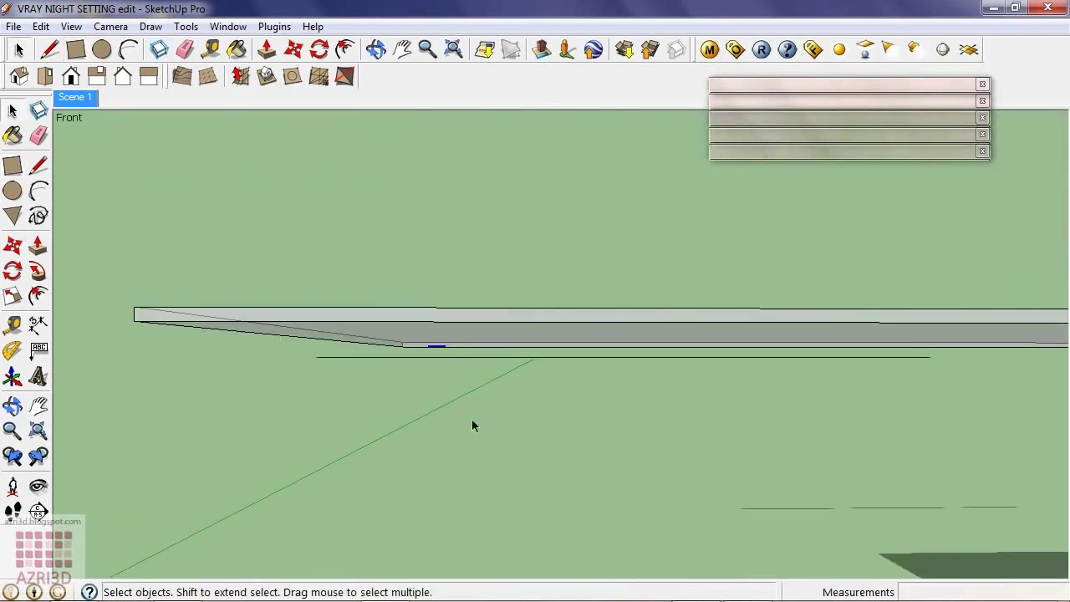
key("m")
left_click(483, 434)
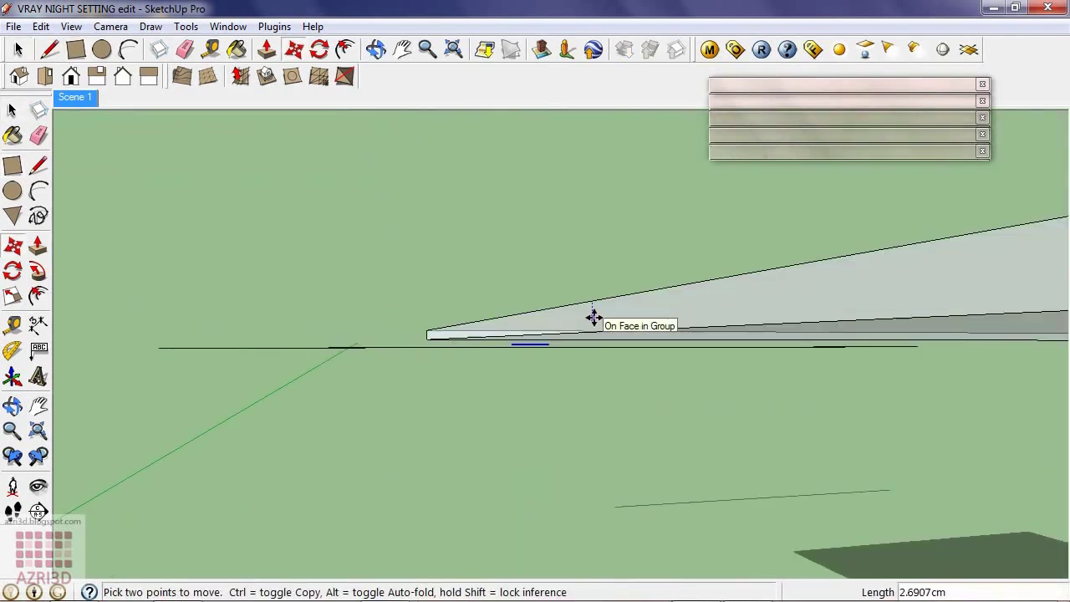
type("1")
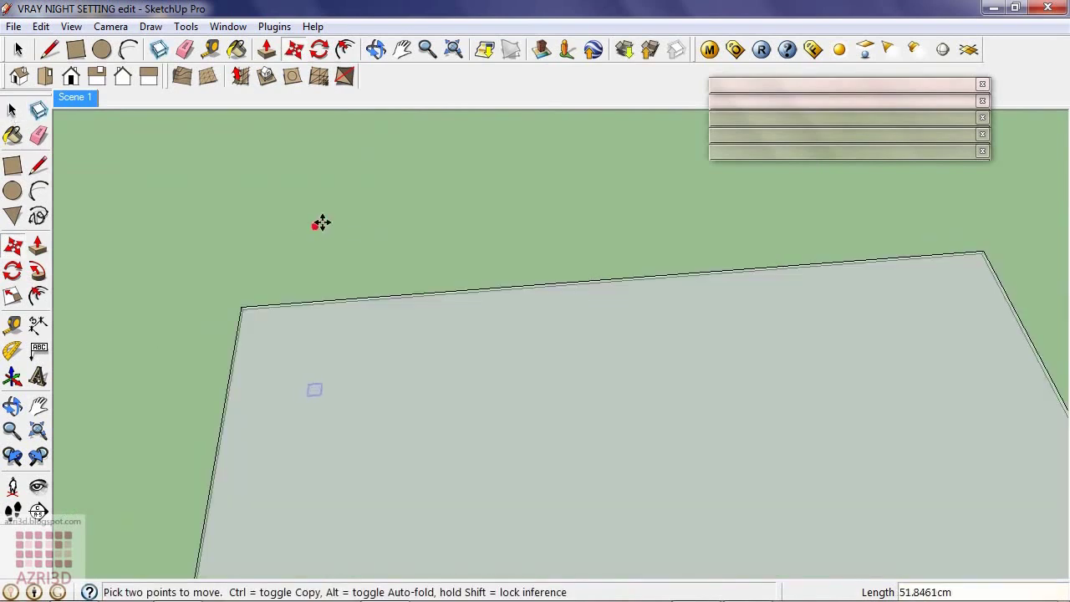
scroll(420, 332, "down", 5)
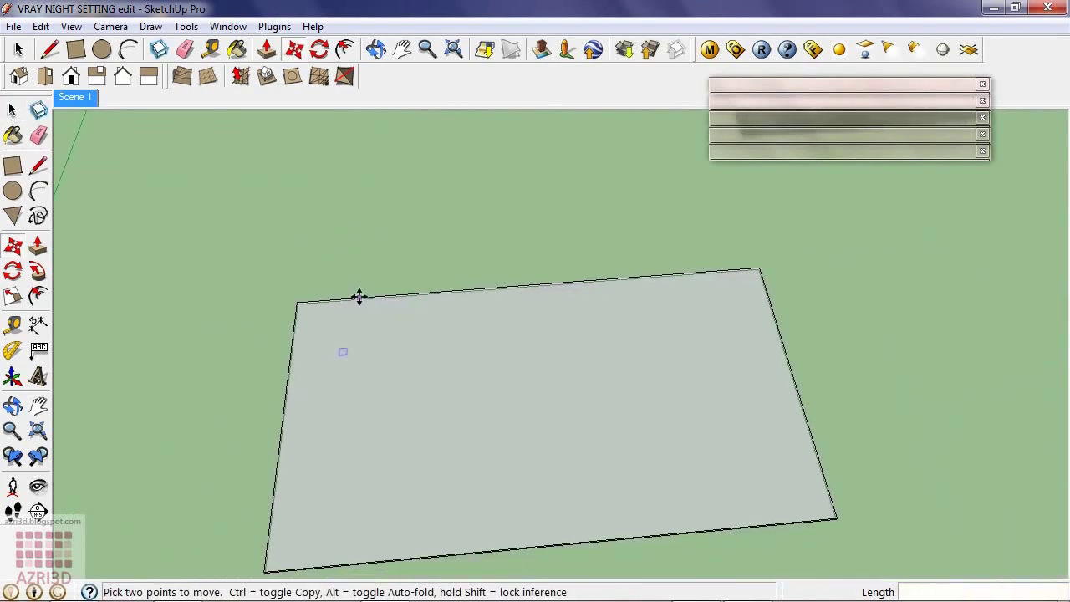
key("space")
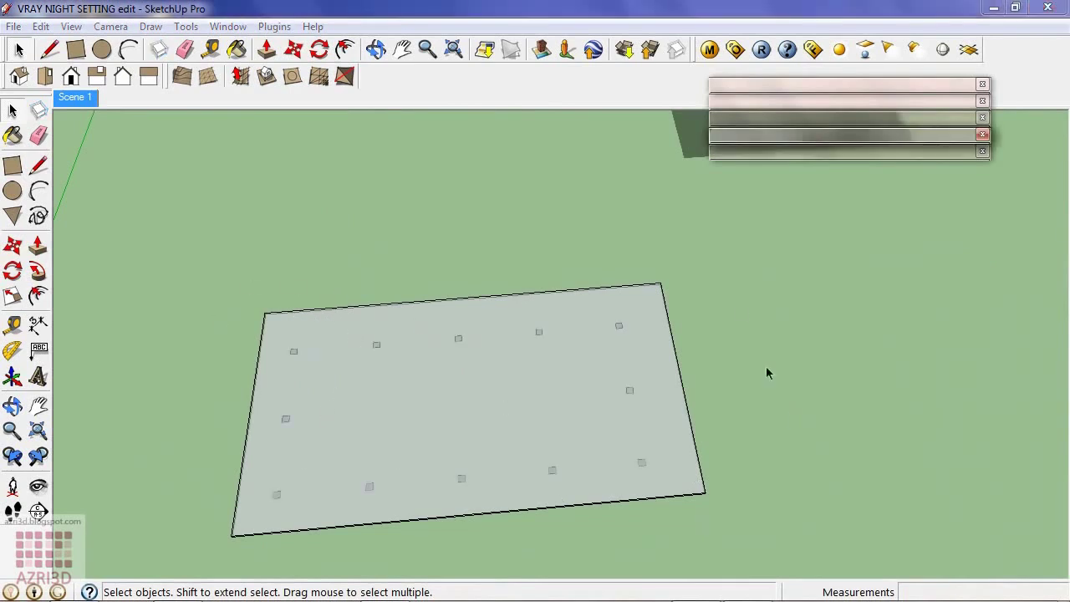
- Place a long V-Ray rectangle light on the middle of the upper-floor ceiling's underside, between the downlights
left_click(77, 99)
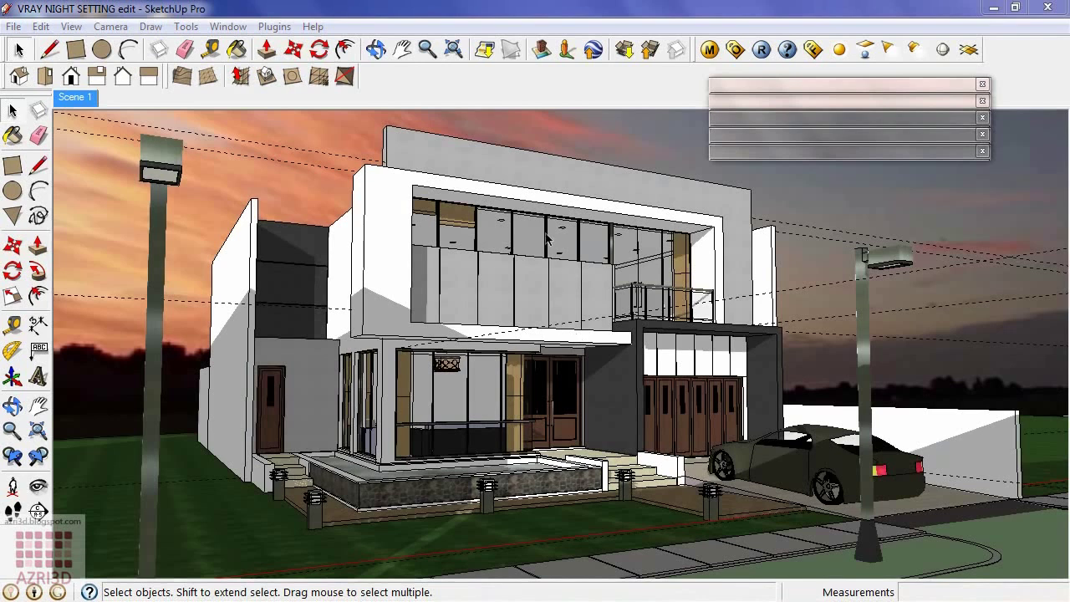
scroll(548, 240, "up", 10)
key("r")
left_click(324, 251)
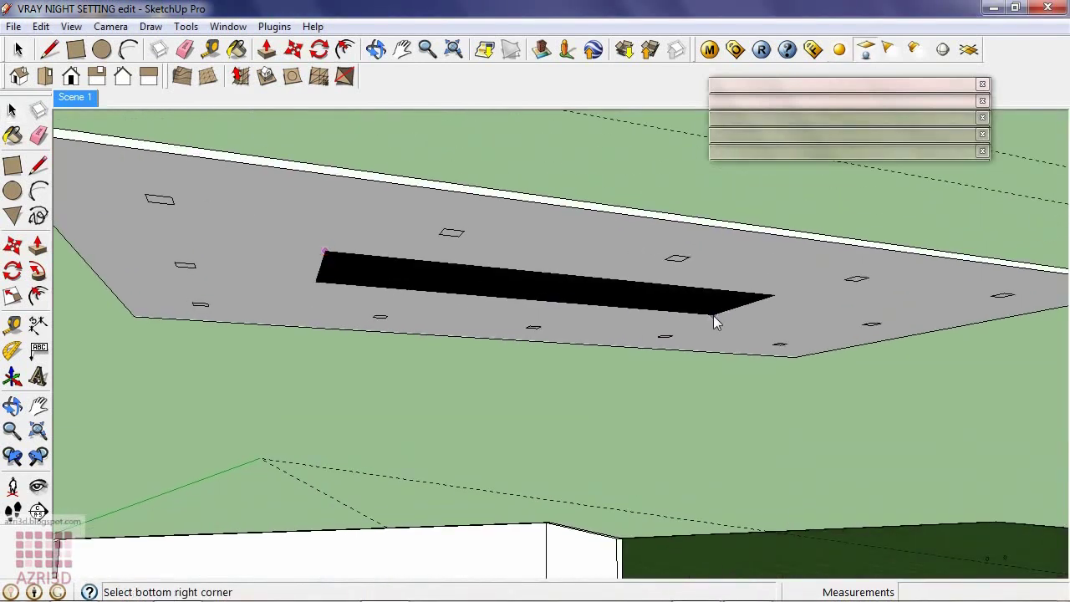
left_click(702, 328)
key("space")
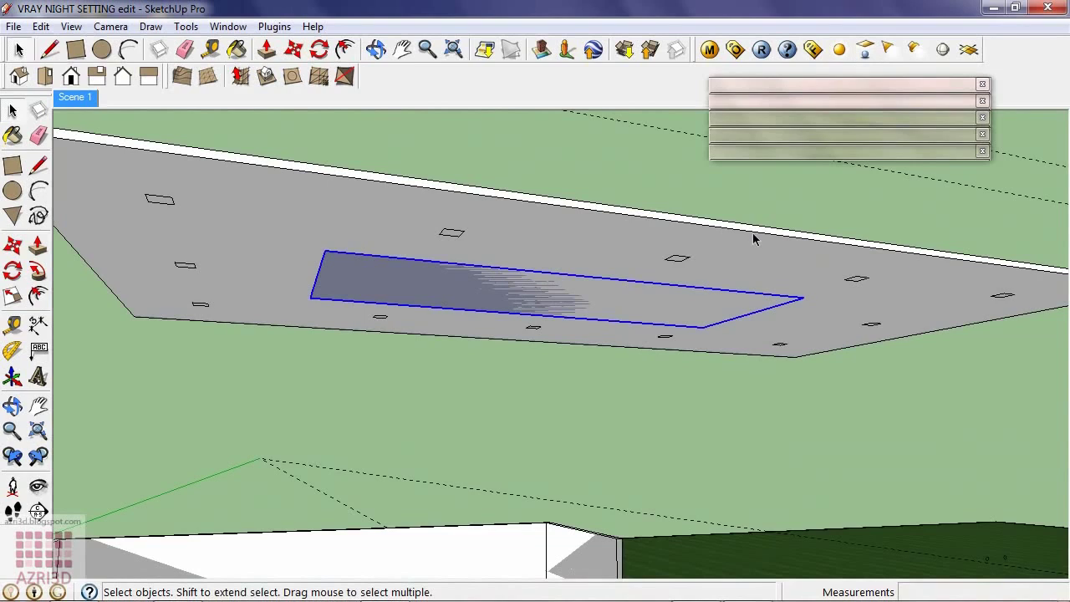
- Move the ceiling rectangle light 2 cm down from the ceiling surface
key("m")
scroll(753, 229, "up", 2)
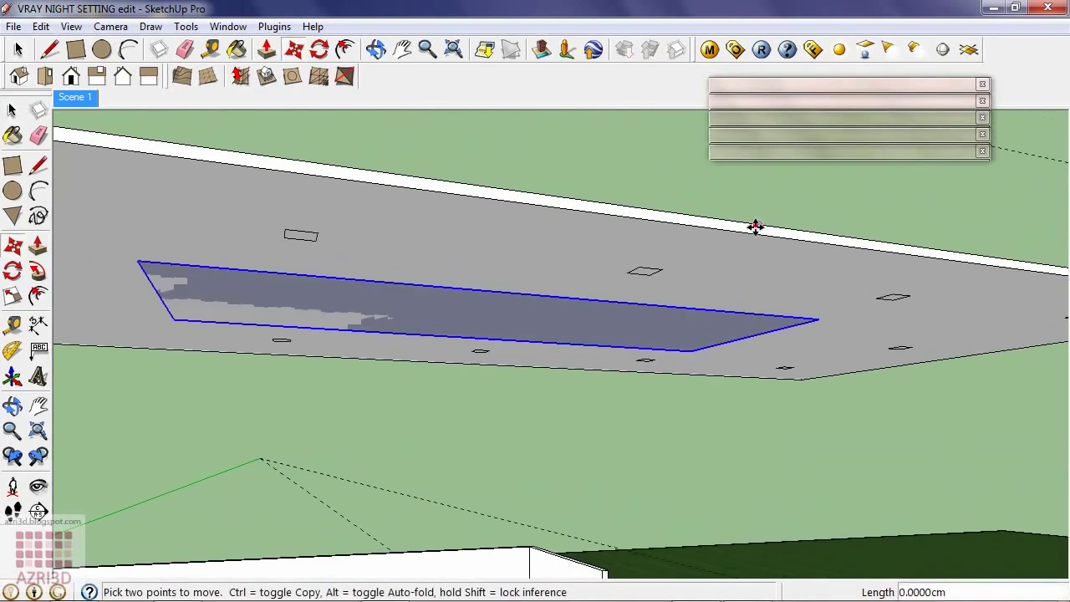
left_click(754, 227)
type("2")
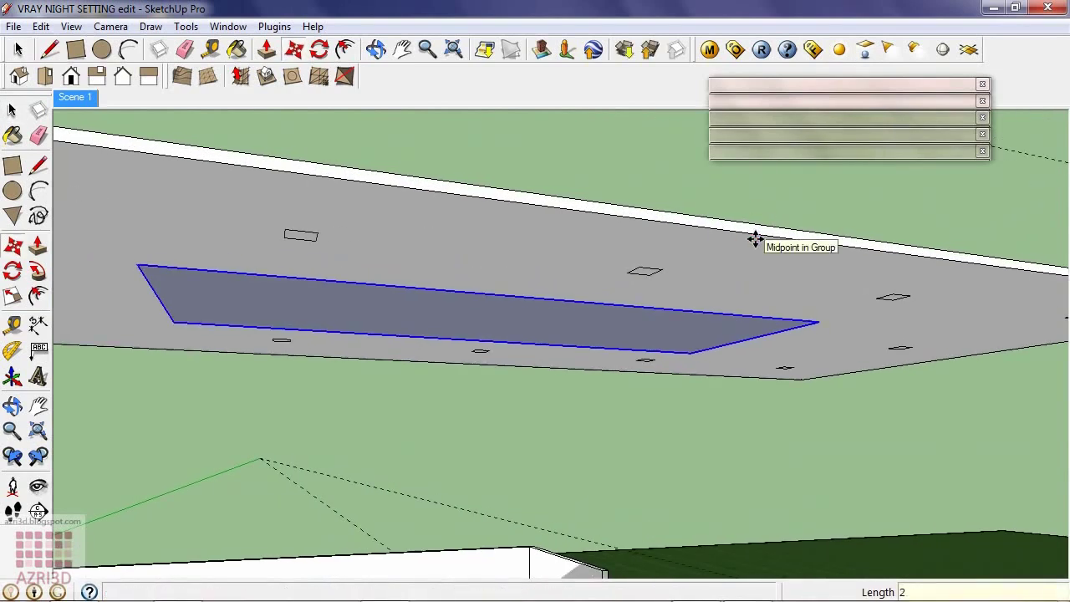
key("Return")
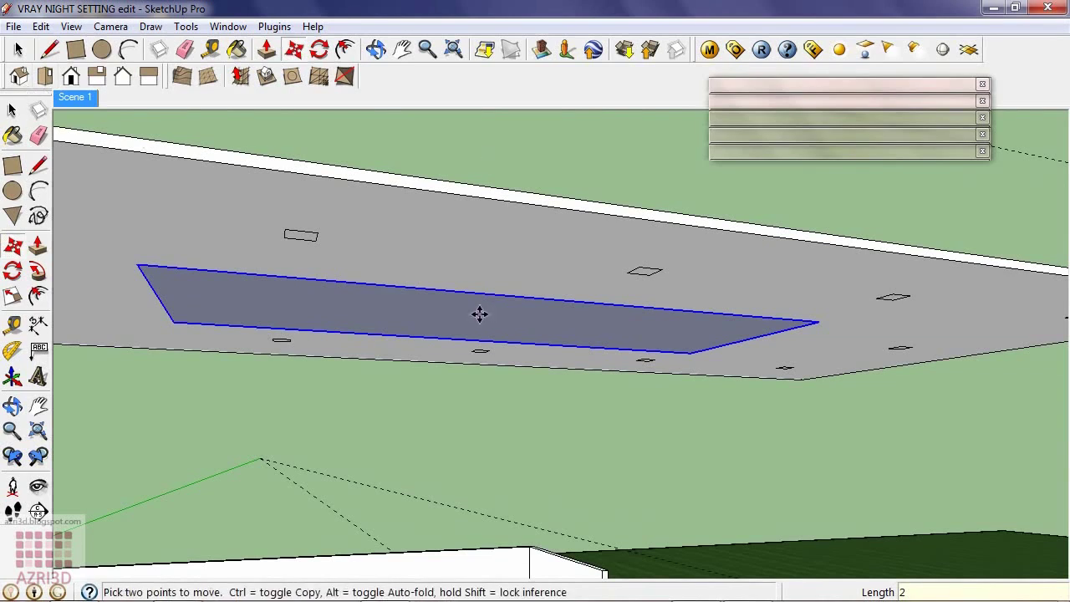
left_click(12, 110)
- Edit the ceiling rectangle light: choose a pale cream colour, set its intensity to 25 and make it invisible
right_click(329, 314)
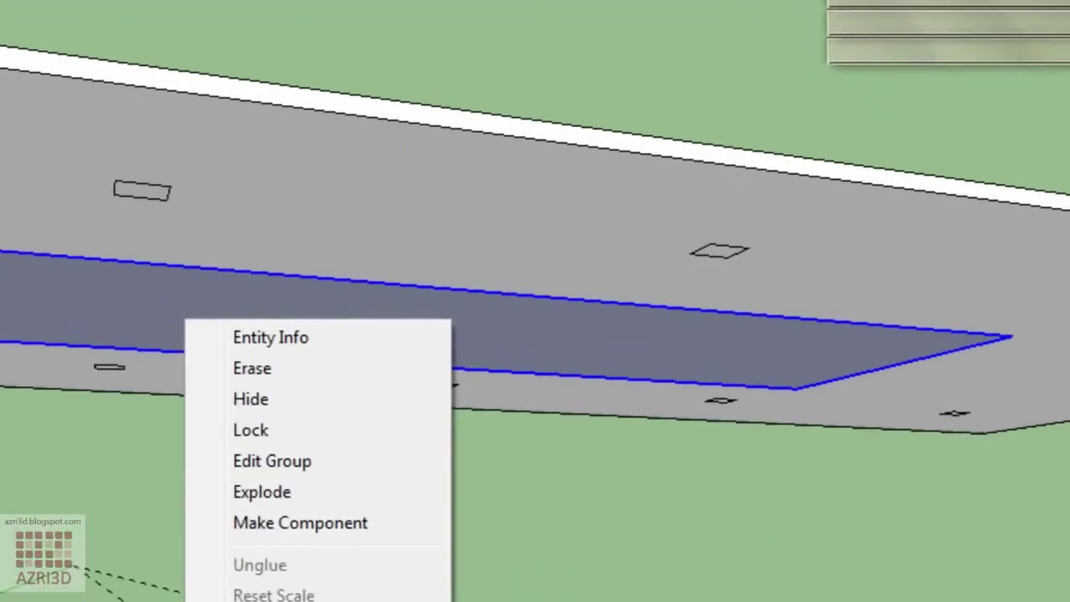
left_click(527, 581)
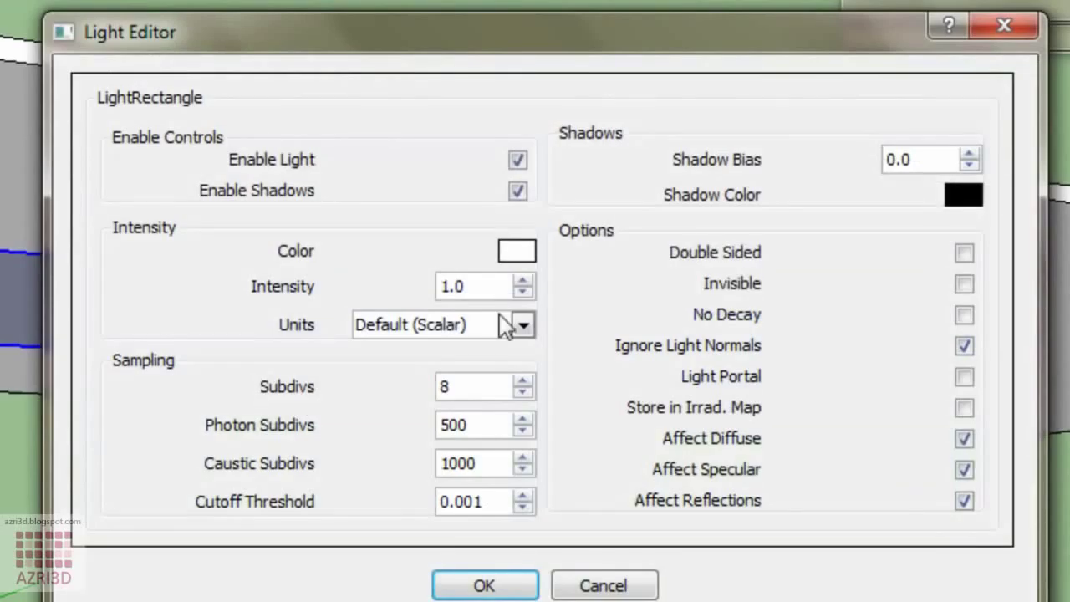
left_click(515, 253)
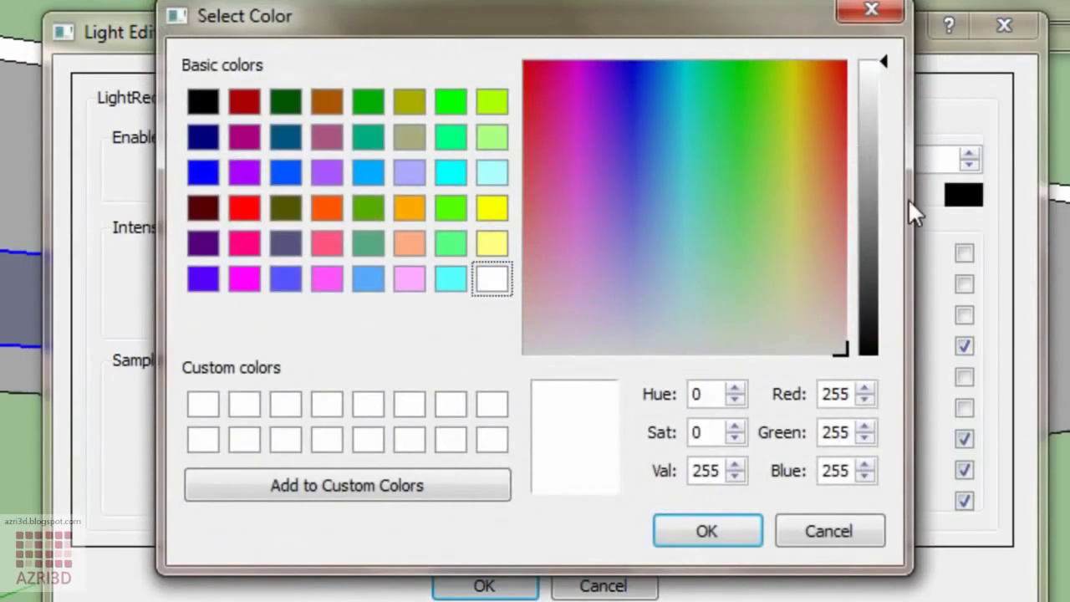
left_click_drag(815, 266, 810, 316)
left_click(717, 536)
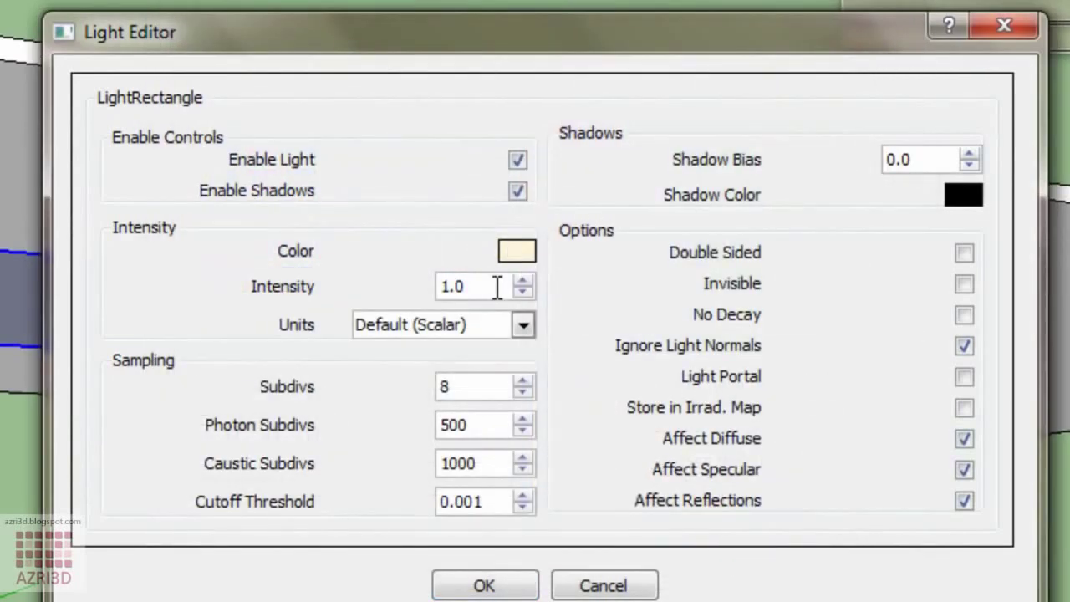
double_click(496, 286)
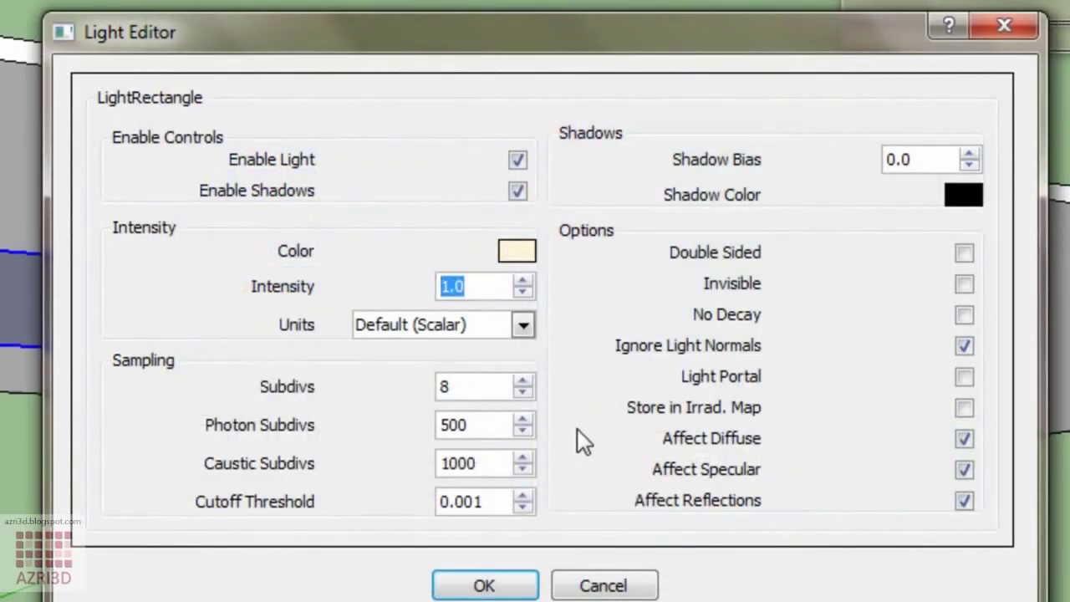
type("25")
left_click(964, 284)
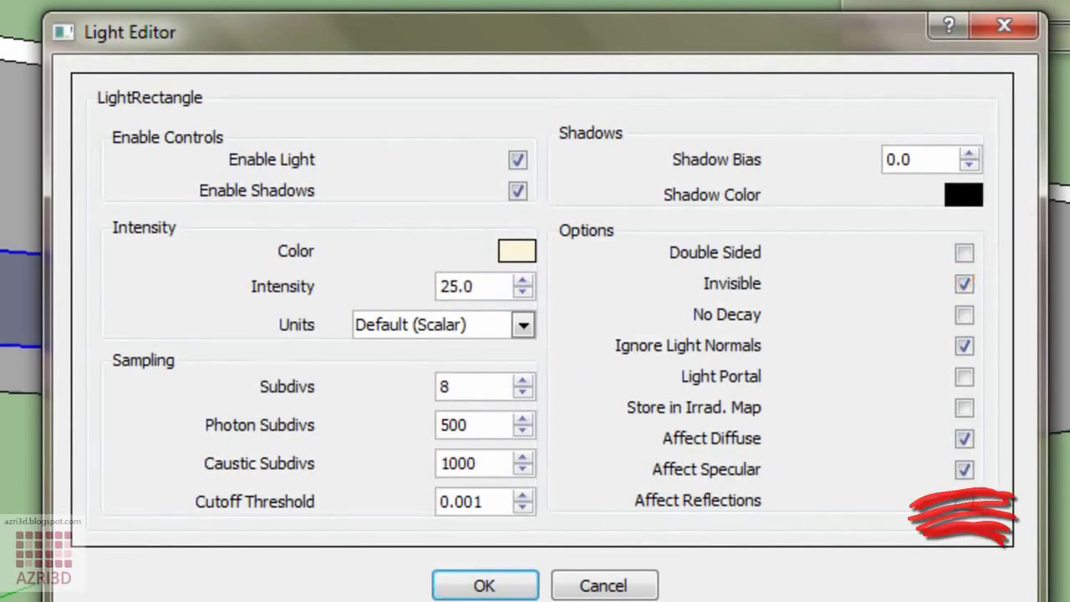
left_click(500, 589)
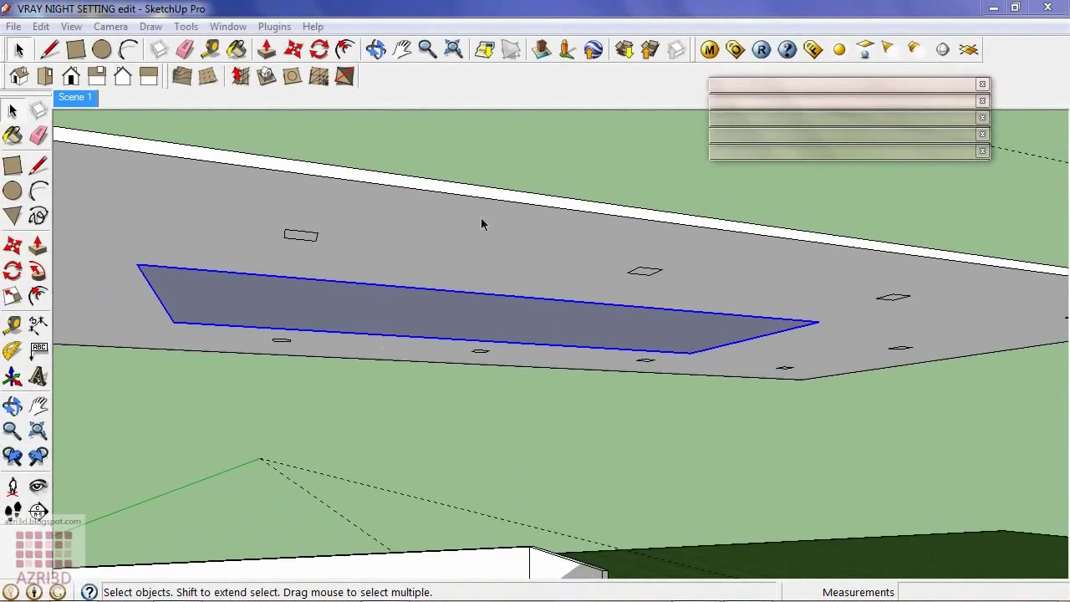
- Place a V-Ray IES light and move it above the low garden post lamp at the stone planter's front corner
middle_click_drag(746, 331, 248, 525)
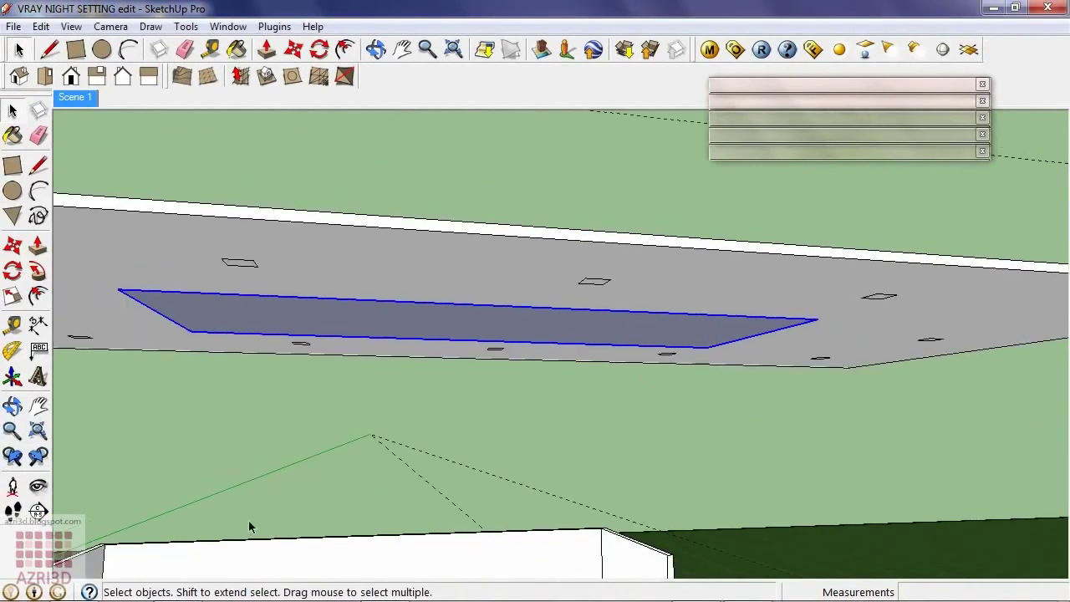
scroll(464, 428, "down", 3)
scroll(473, 467, "up", 2)
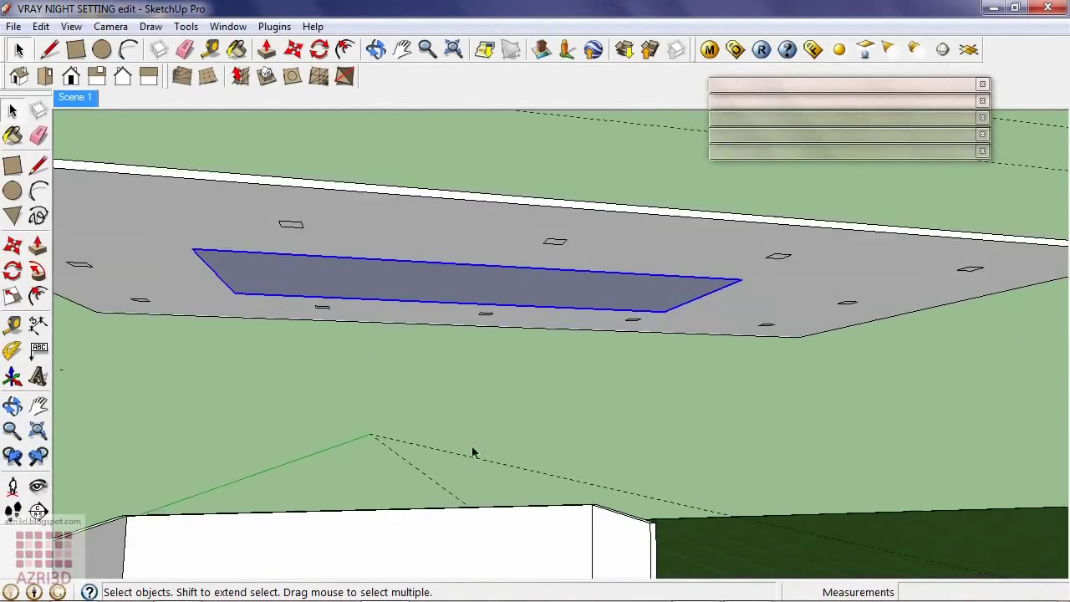
scroll(472, 287, "down", 1)
scroll(474, 292, "down", 2)
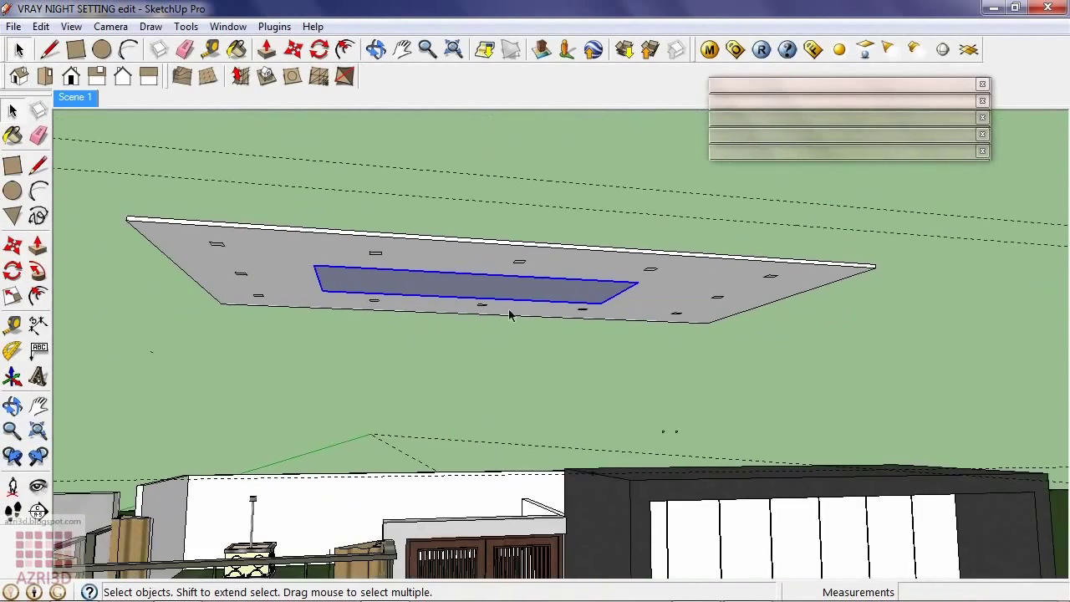
middle_click_drag(509, 315, 393, 401)
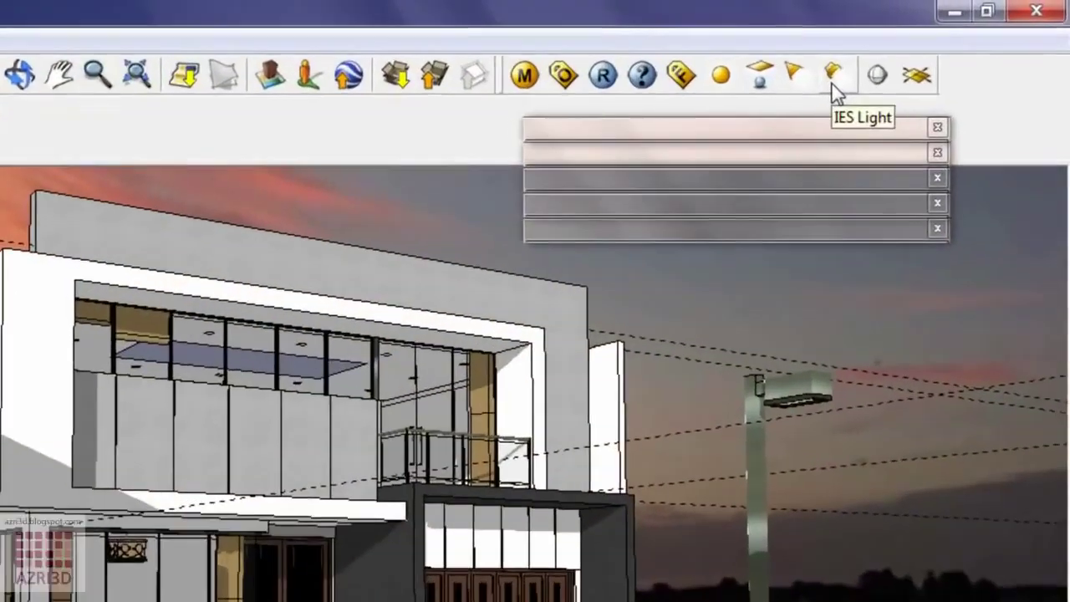
left_click(833, 75)
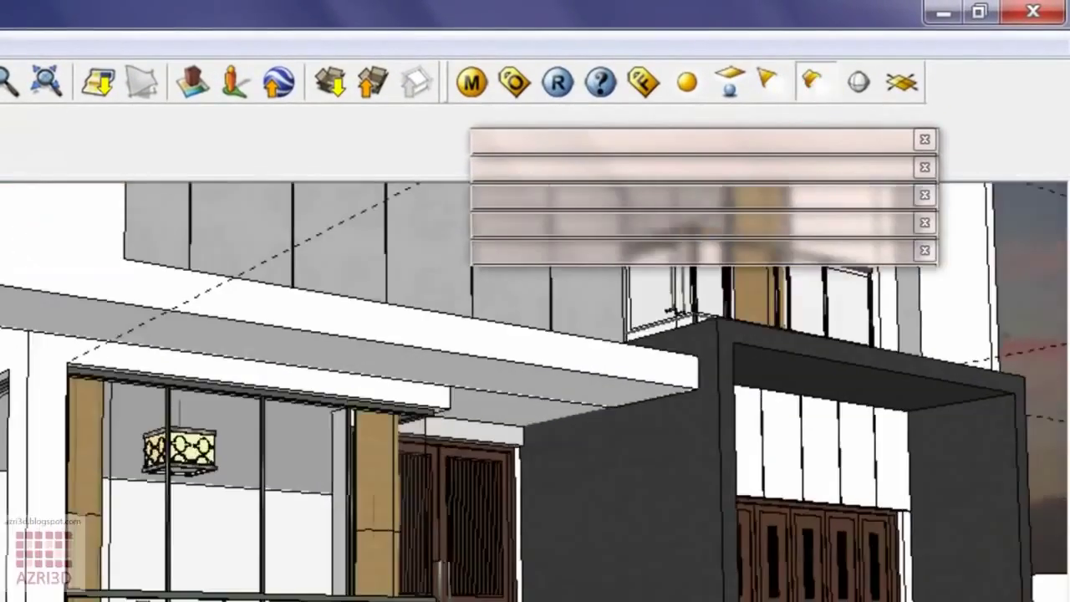
scroll(292, 459, "up", 2)
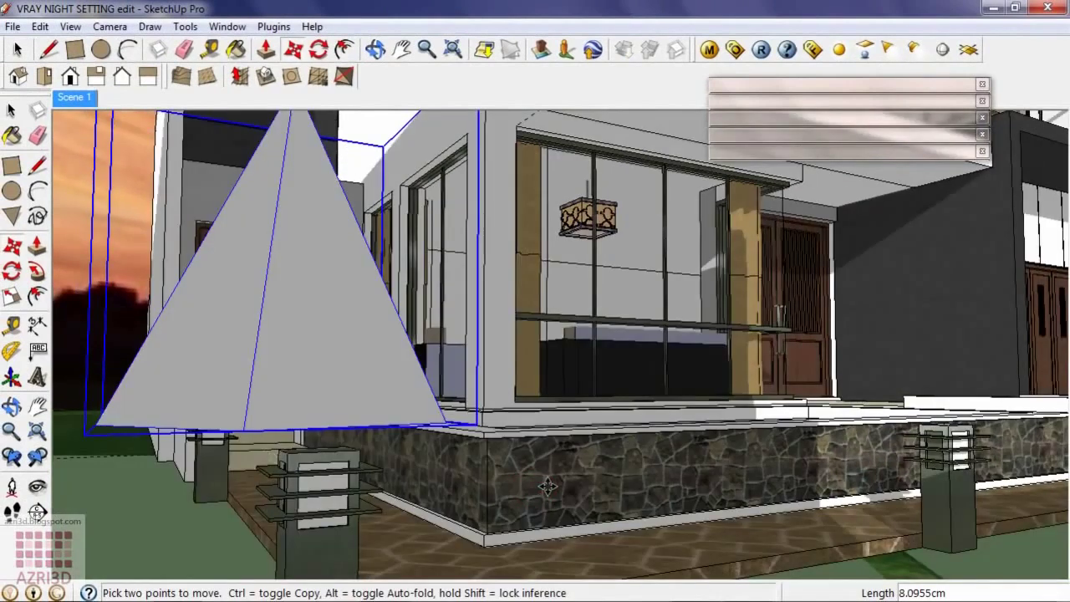
left_click(337, 358)
- Load the D.IES photometric file into the IES light above the corner post lamp
right_click(337, 358)
mouse_move(407, 351)
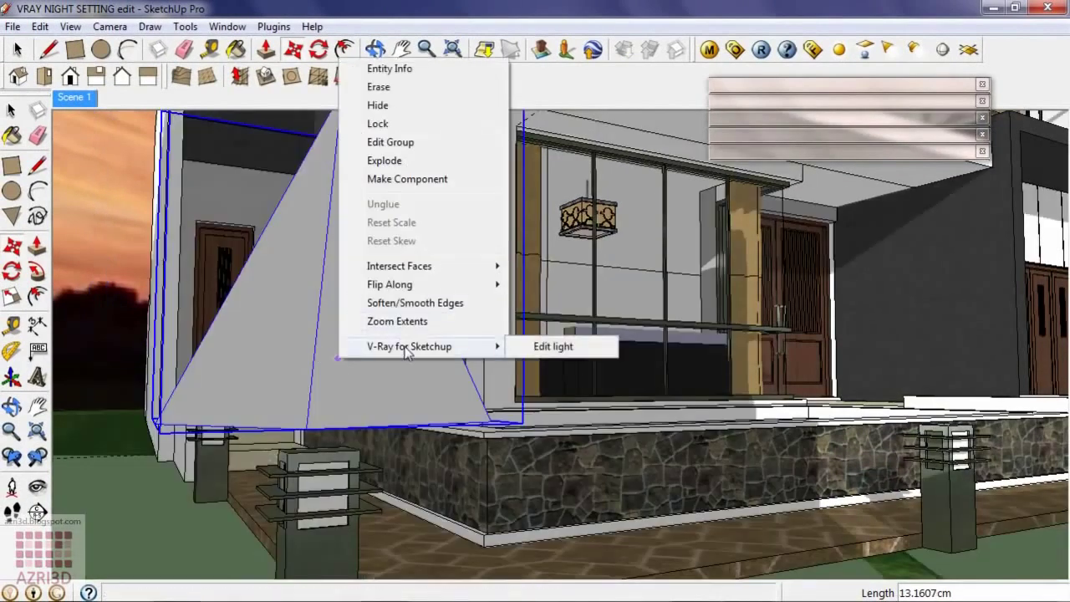
left_click(545, 345)
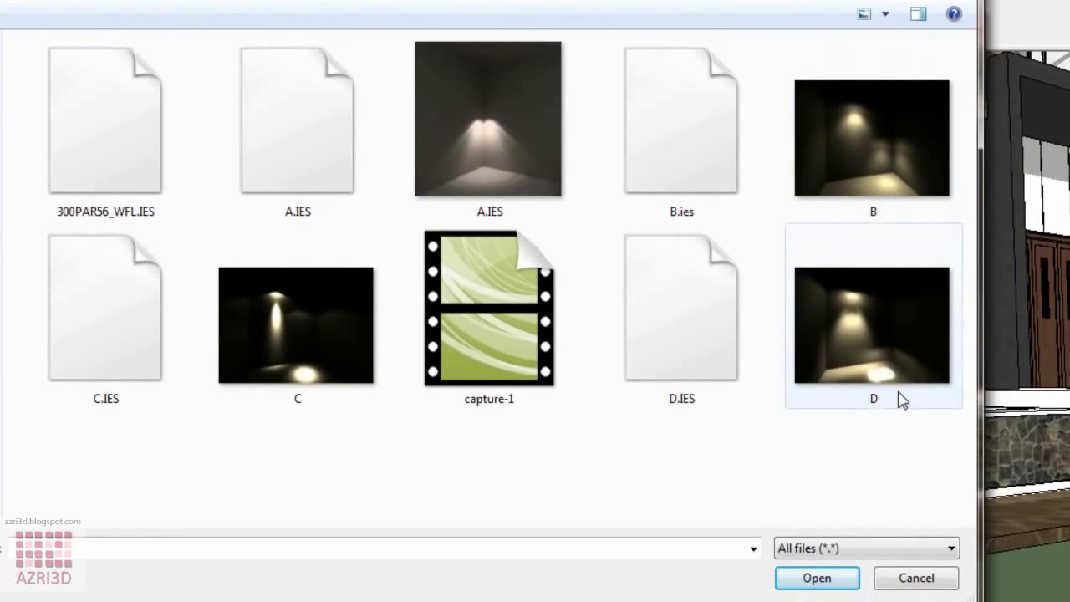
left_click(664, 326)
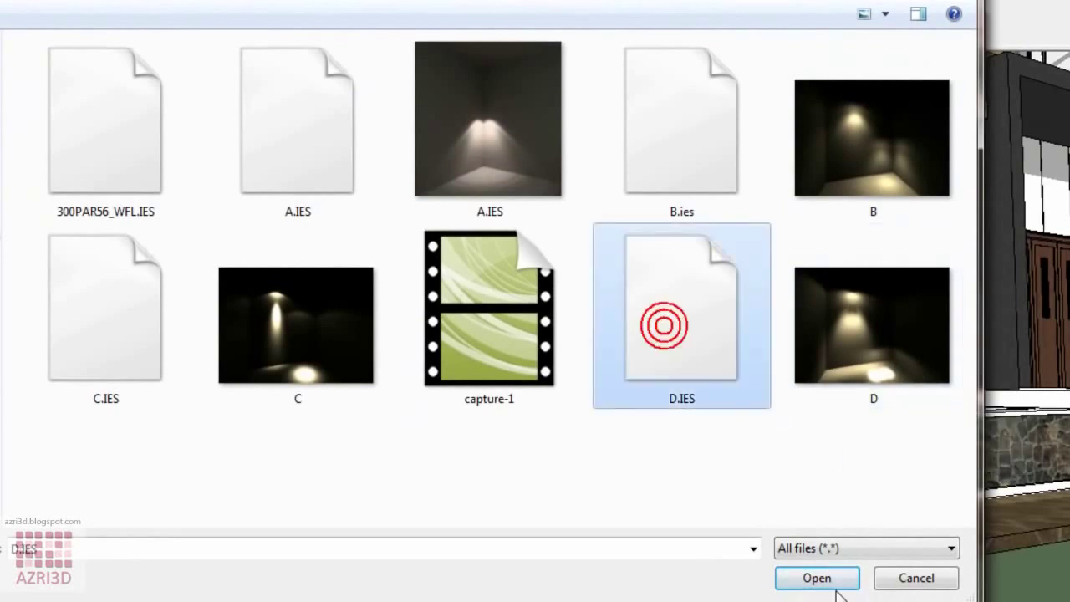
left_click(816, 577)
left_click(411, 455)
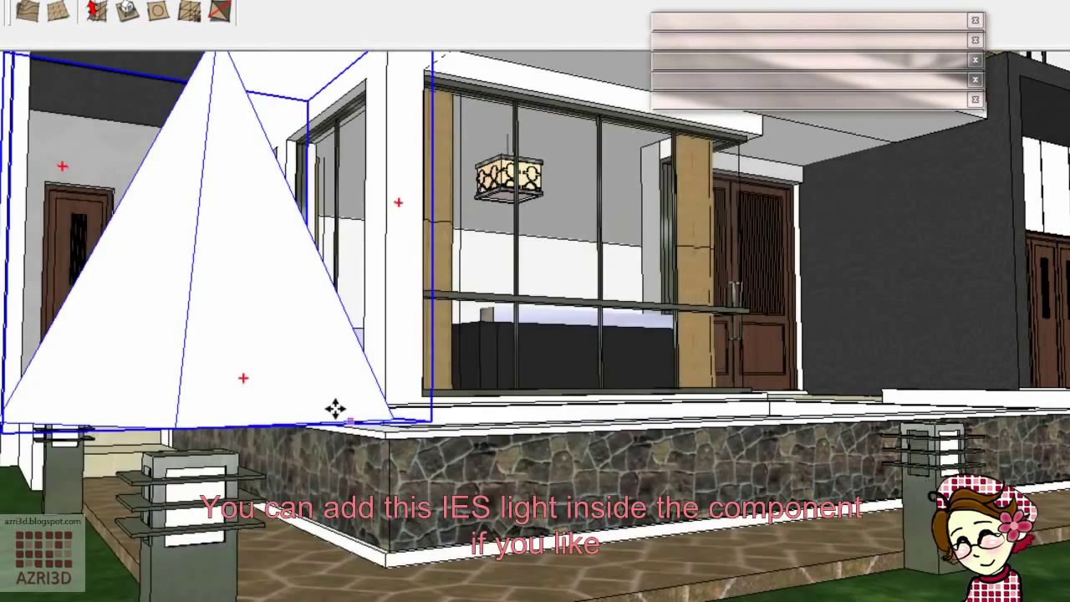
- Copy the IES light from the corner post lamp to the rear post lamp and to the one midway along the planter
middle_click_drag(318, 400, 320, 420)
scroll(316, 406, "down", 3)
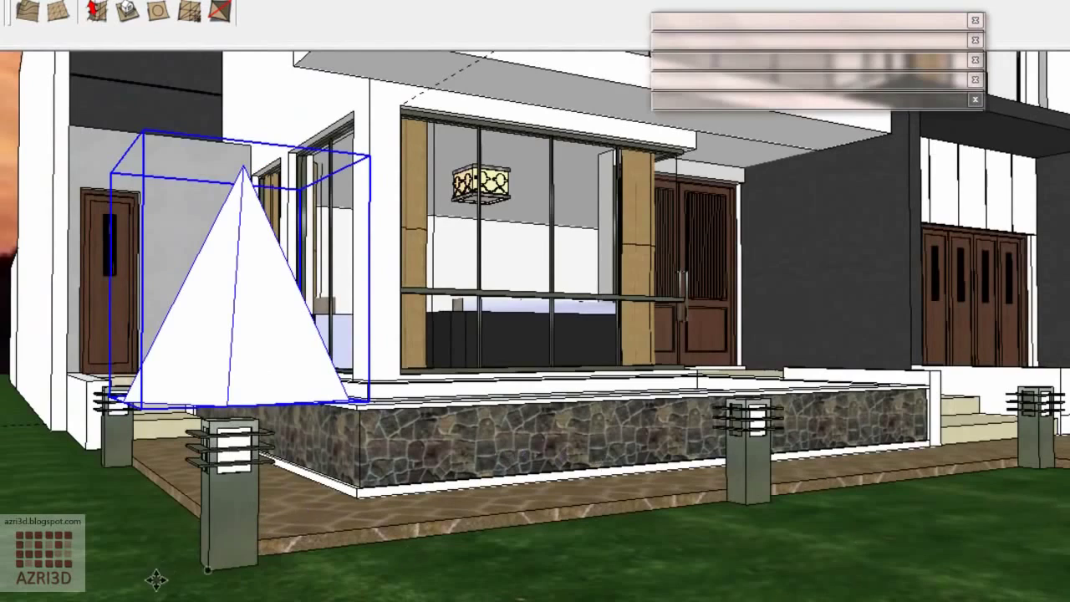
left_click(207, 570)
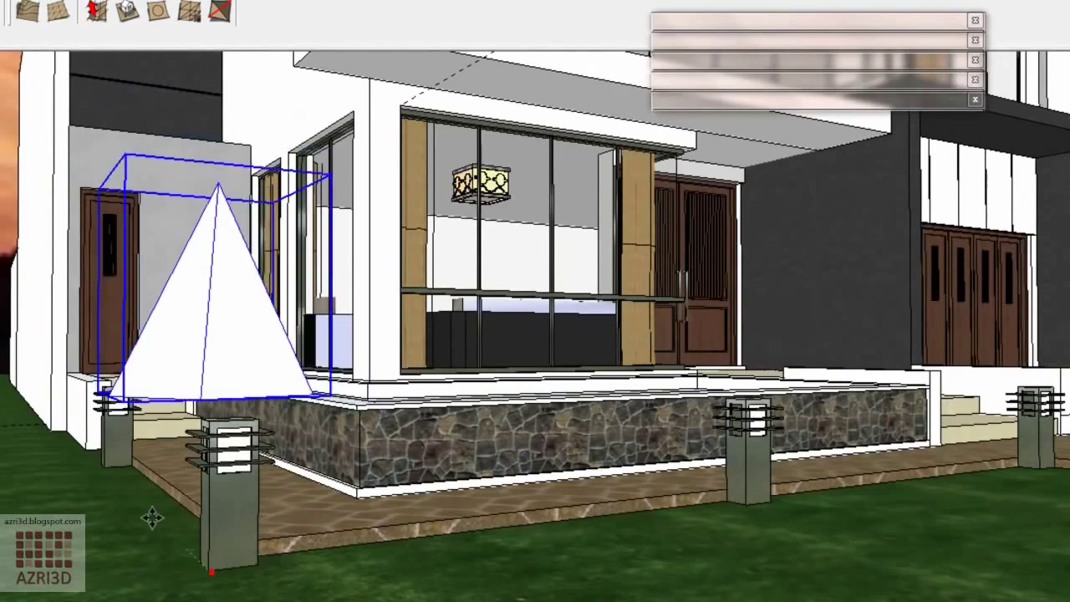
key("ctrl")
left_click(106, 466)
left_click(101, 466)
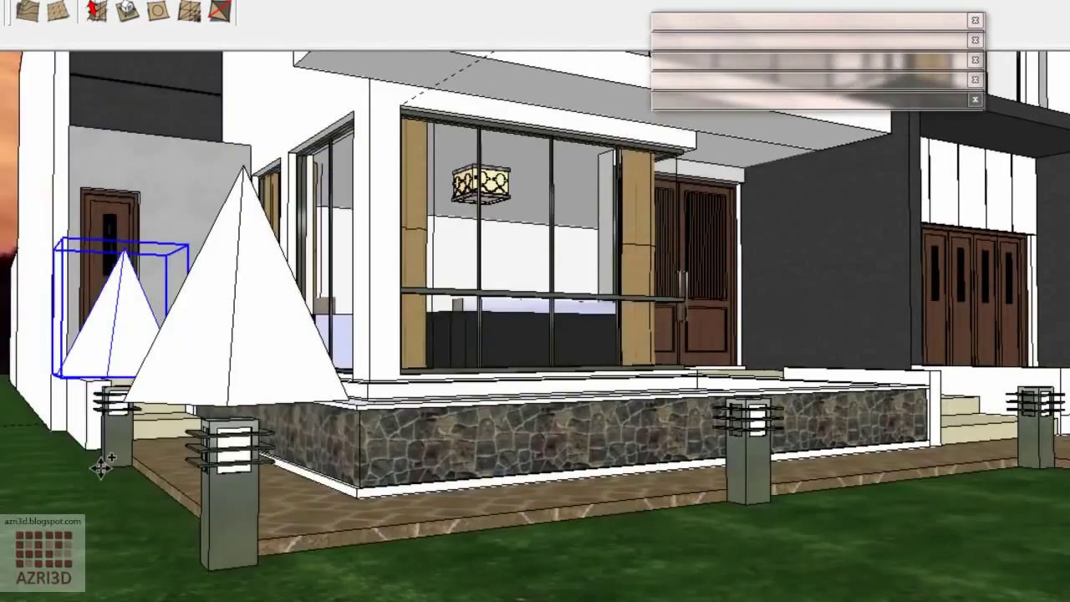
key("ctrl")
left_click(727, 503)
- Copy the IES light onward to the post lamp beside the entrance steps and to the last one near the driveway
scroll(585, 447, "down", 4)
scroll(470, 509, "up", 3)
middle_click_drag(585, 447, 510, 501)
left_click(508, 485)
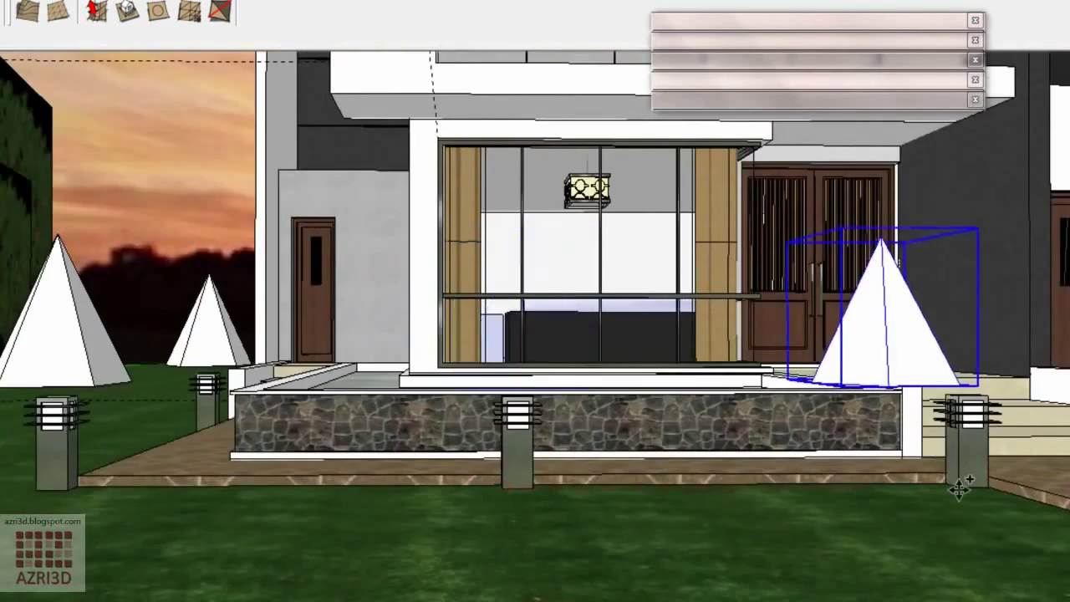
key("ctrl")
left_click(959, 487)
scroll(585, 447, "down", 2)
middle_click_drag(735, 435, 814, 411)
left_click(821, 419)
key("ctrl")
left_click(1029, 470)
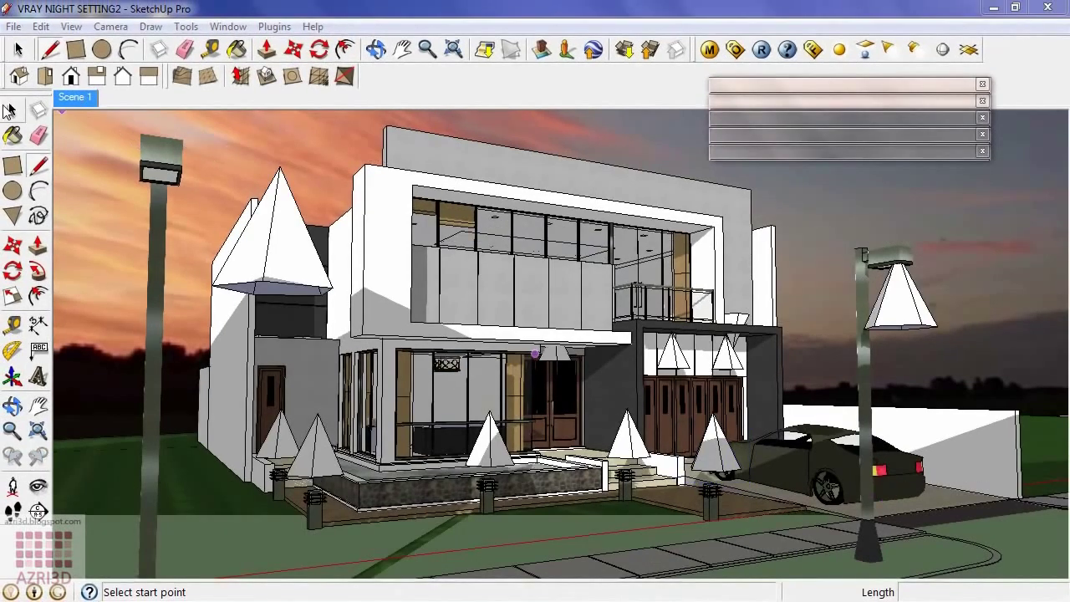
- Review the V-Ray settings of the IES light above the main entrance door, leaving them as they are
left_click(13, 113)
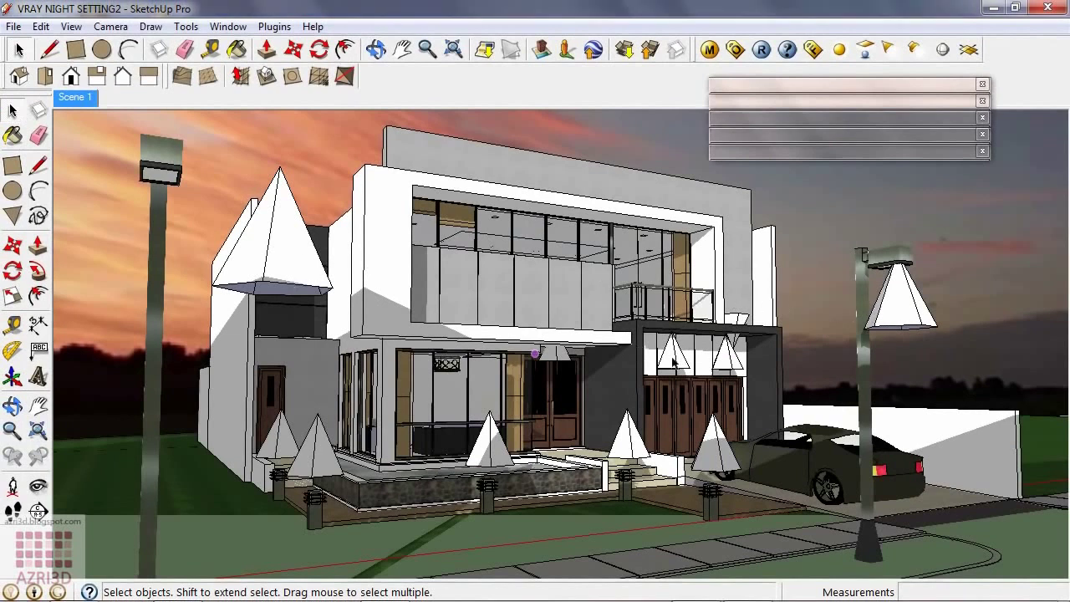
right_click(556, 358)
mouse_move(611, 349)
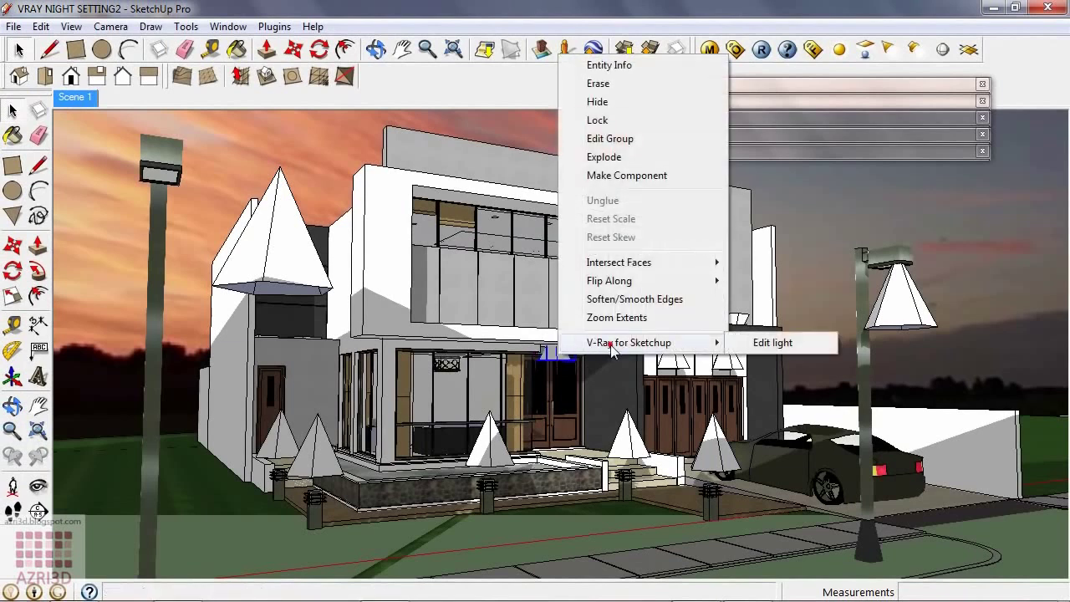
left_click(774, 342)
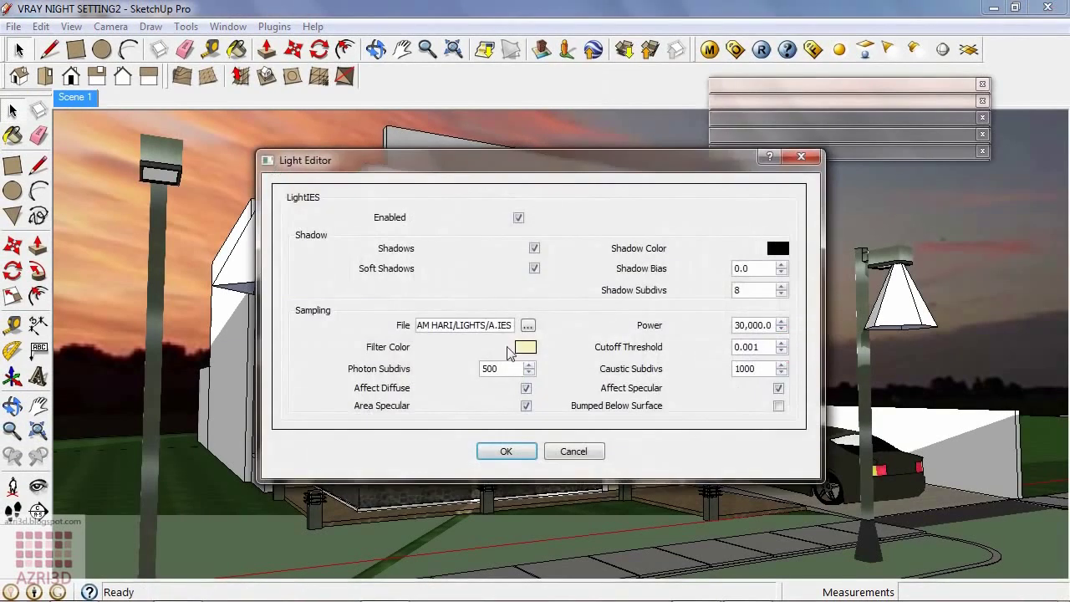
left_click(572, 451)
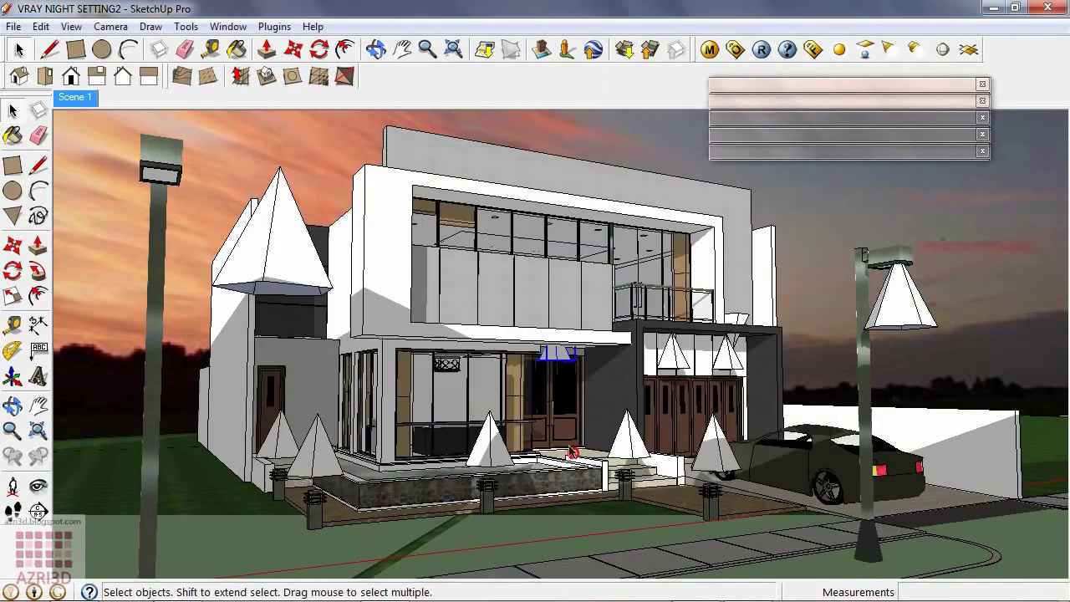
- Check the V-Ray settings of the IES light above the middle garden post lamp without changing them
right_click(489, 452)
mouse_move(550, 437)
left_click(705, 434)
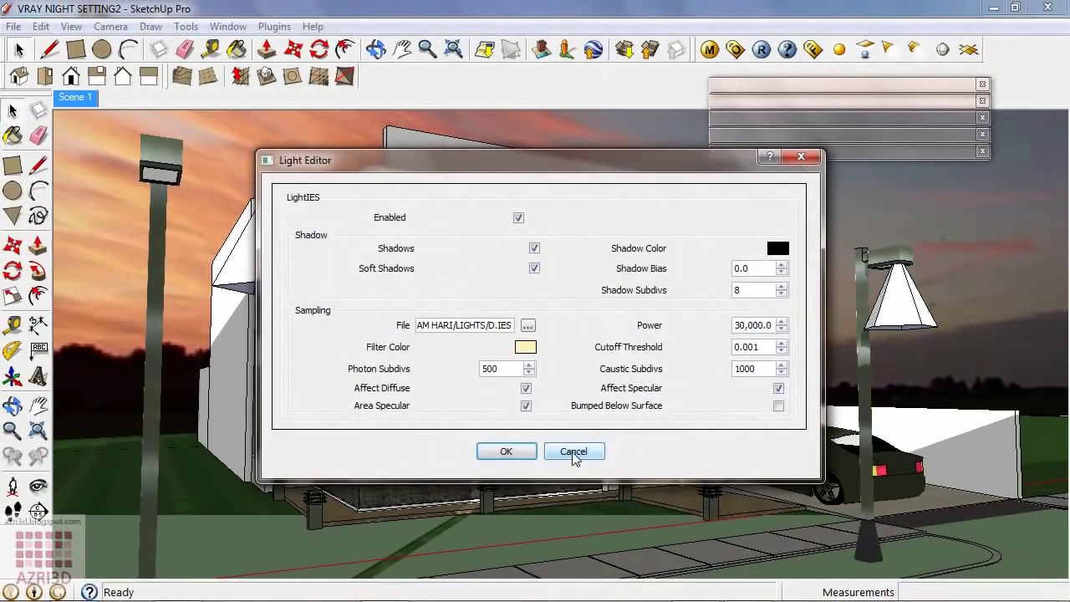
left_click(573, 451)
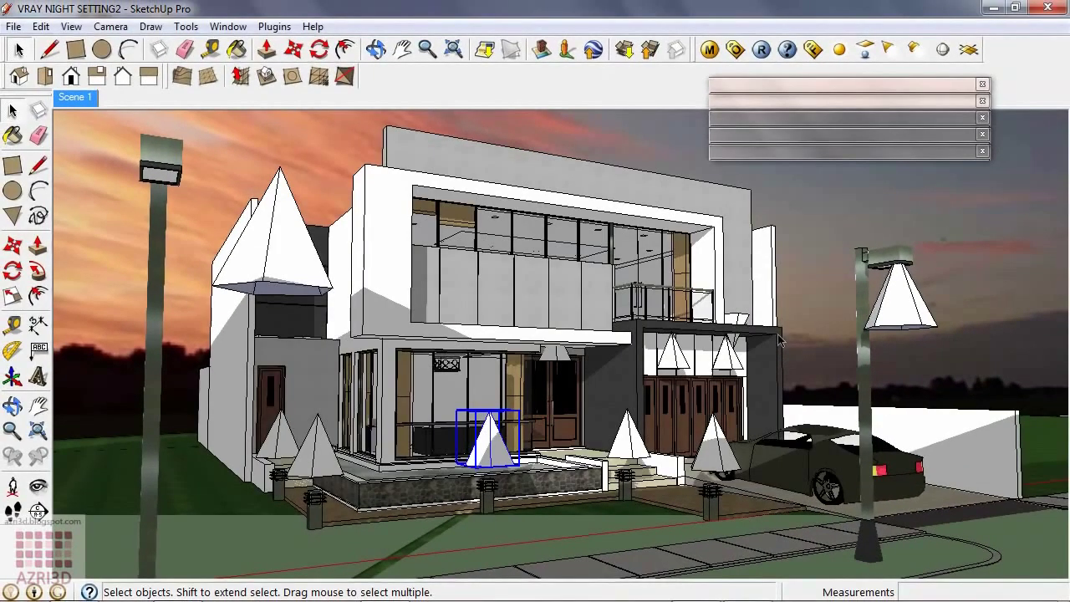
- Enable the displacement map on the lawn's Rumput material in the V-Ray material editor
left_click(192, 487)
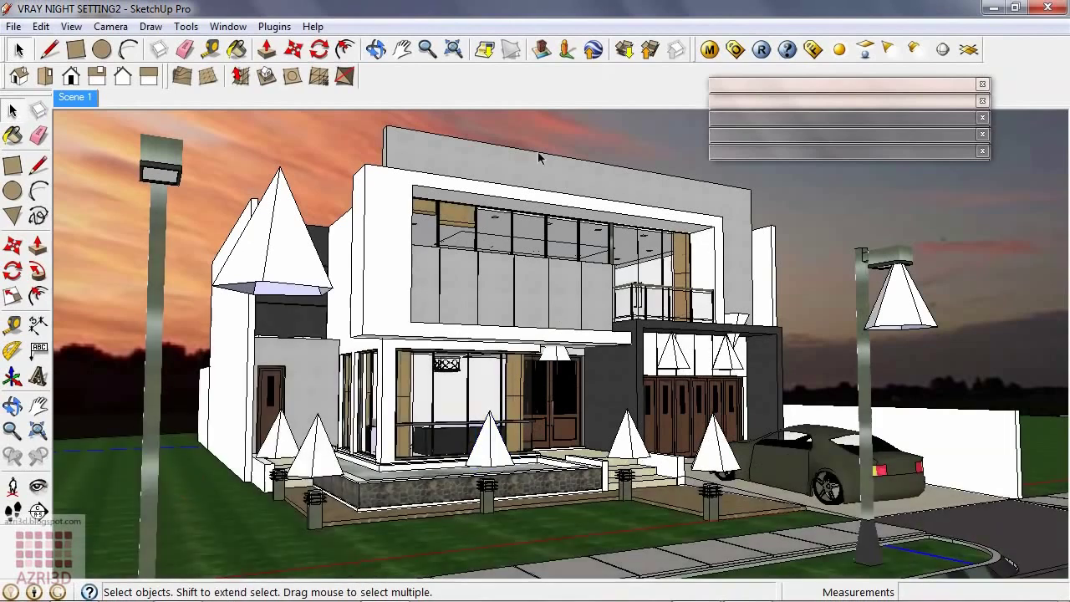
left_click(709, 50)
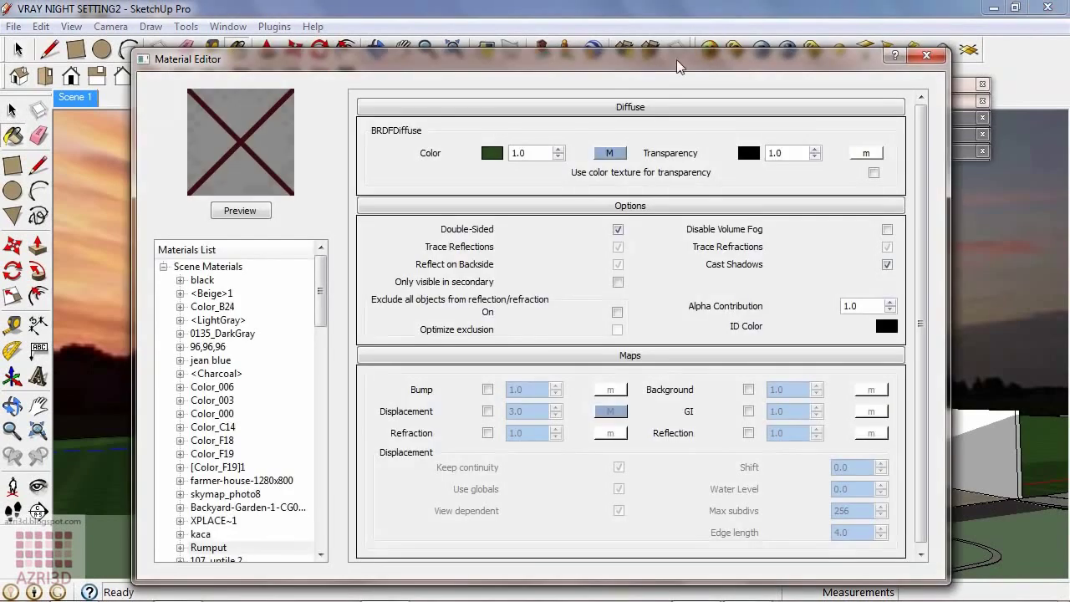
left_click(488, 412)
left_click(926, 55)
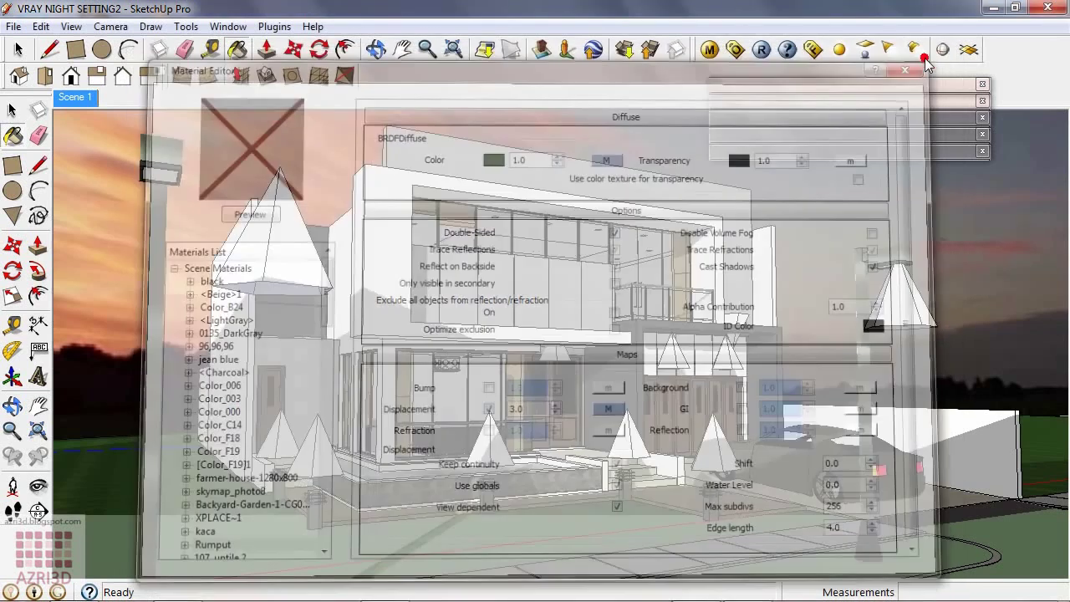